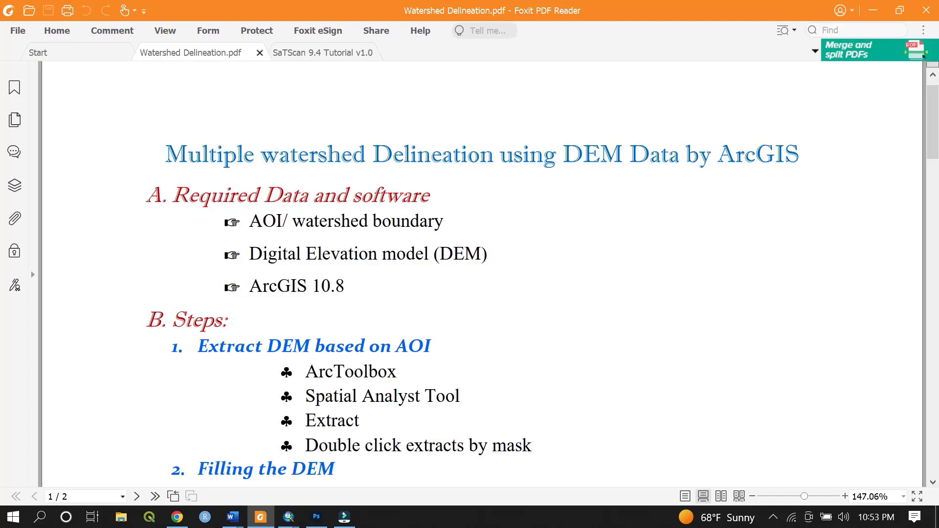
Look over the required data and steps in the watershed delineation guide and switch to the ArcMap window showing the grayscale Ethiopia DEM
{"action": "scroll", "coordinate": [320, 122], "scroll_direction": "down", "scroll_amount": 3}
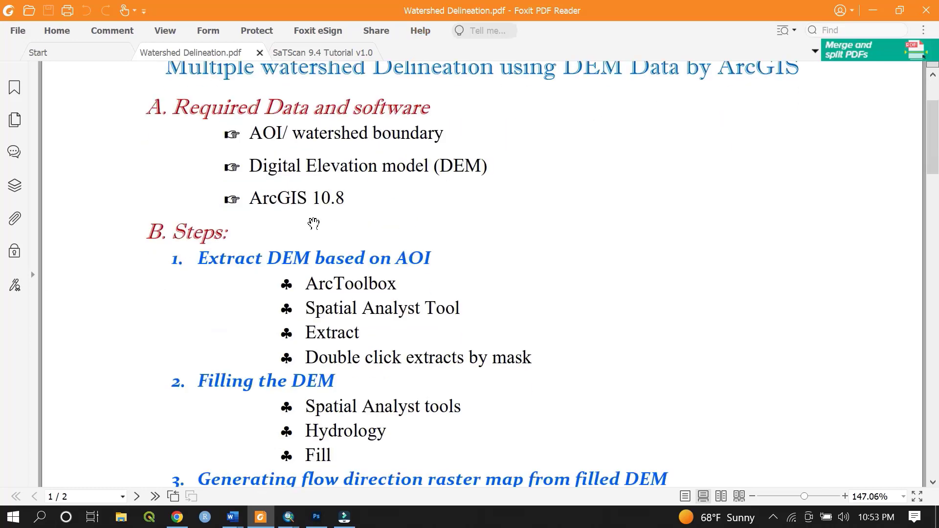
{"action": "left_click", "coordinate": [873, 10]}
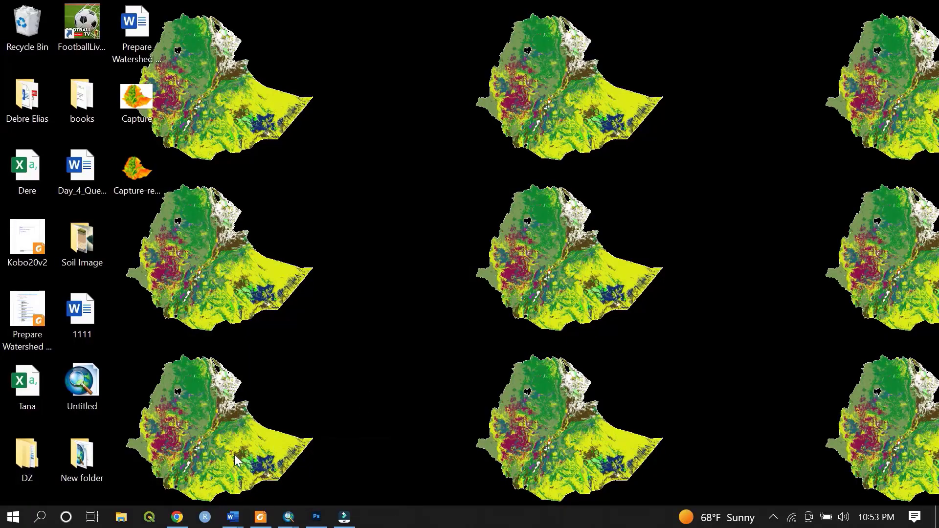
{"action": "mouse_move", "coordinate": [288, 517]}
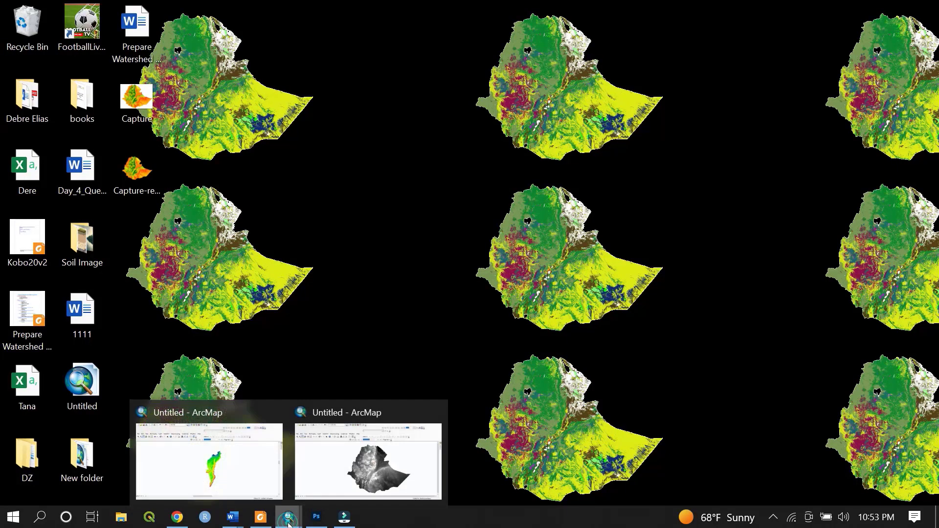
{"action": "left_click", "coordinate": [320, 487]}
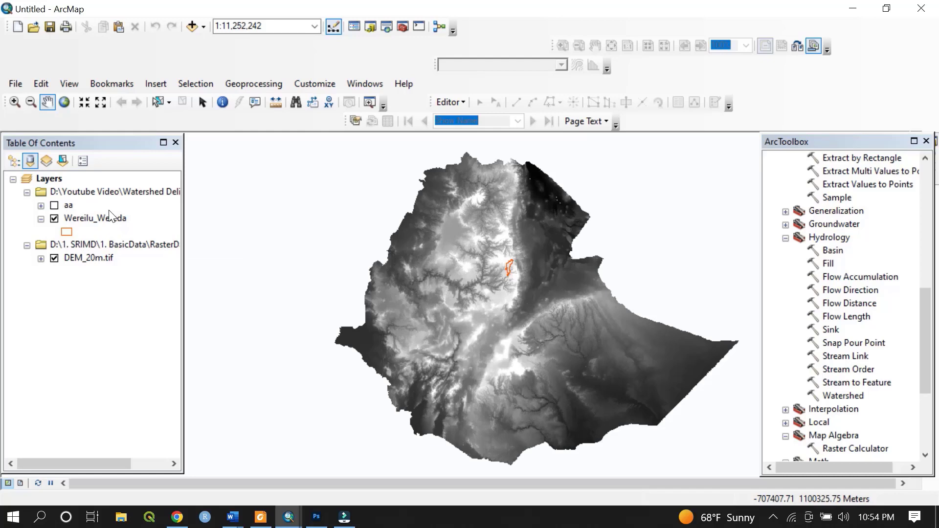
Zoom the map to the extent of the Wereilu_Wereda layer
{"action": "left_click", "coordinate": [87, 218]}
{"action": "right_click", "coordinate": [86, 218]}
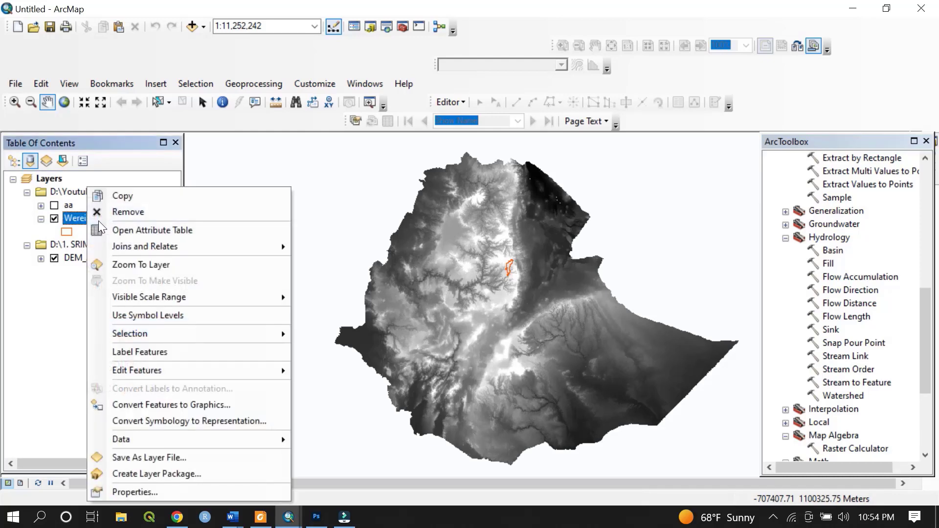
{"action": "left_click", "coordinate": [151, 265]}
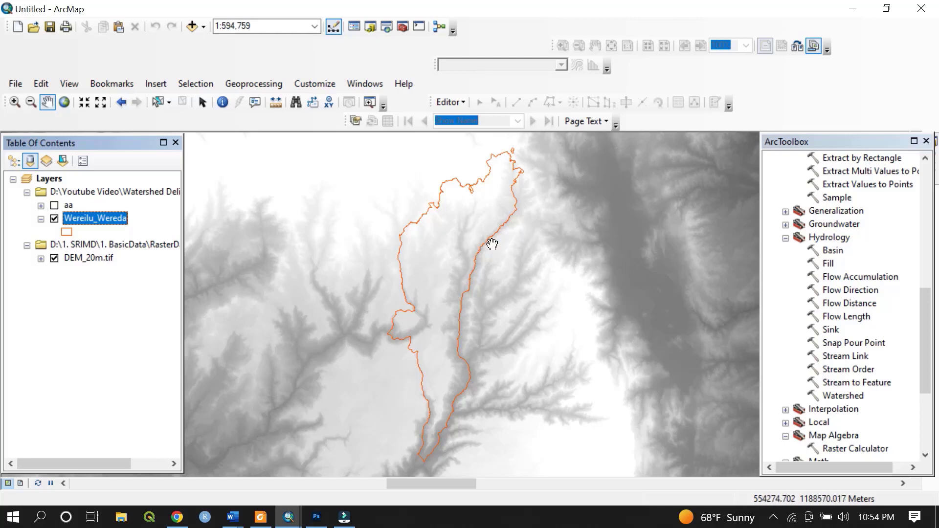
Set up the Spatial Analyst Extract by Mask tool with DEM_20m.tif as input raster and Wereilu_Wereda as feature mask
{"action": "scroll", "coordinate": [858, 281], "scroll_direction": "up", "scroll_amount": 5}
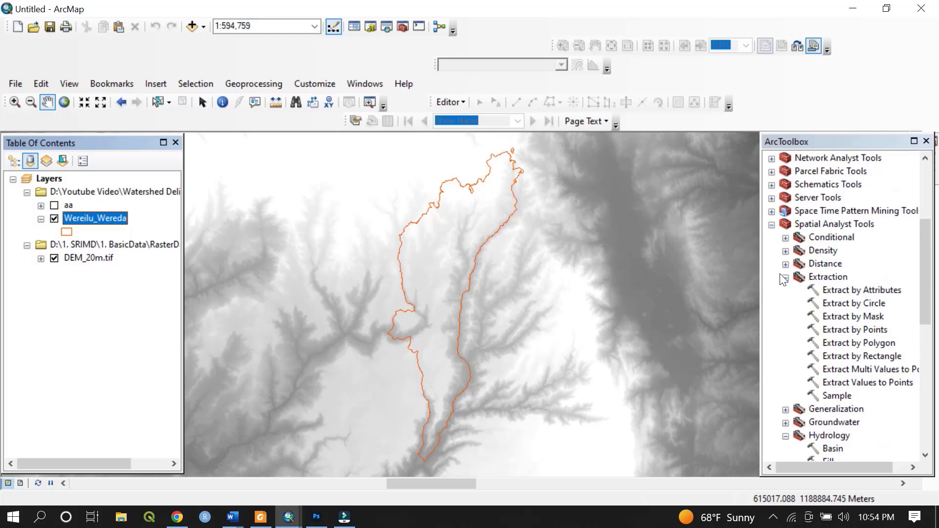
{"action": "left_click", "coordinate": [785, 277]}
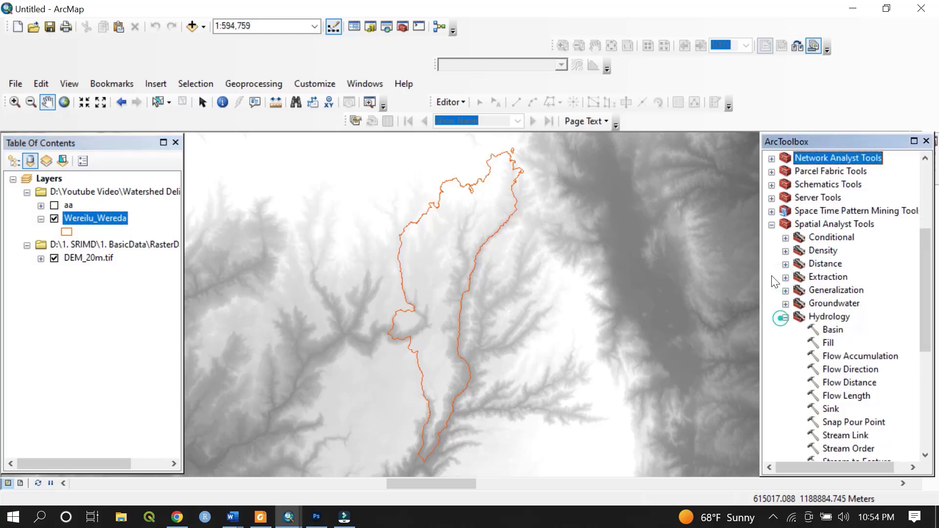
{"action": "left_click", "coordinate": [772, 225]}
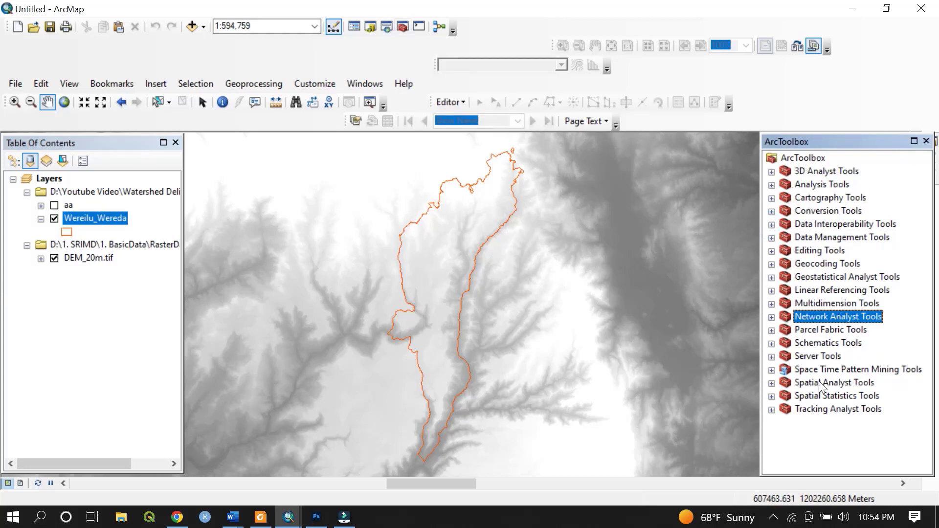
{"action": "double_click", "coordinate": [796, 385]}
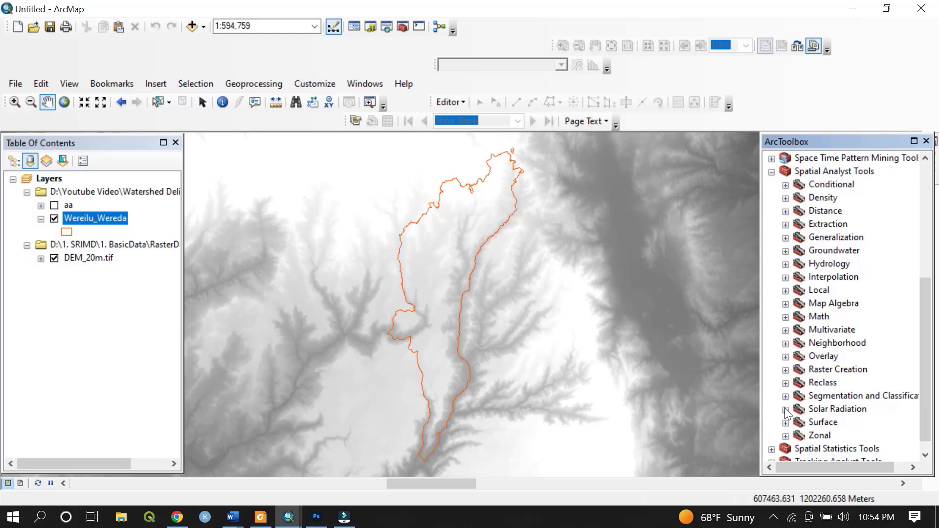
{"action": "left_click", "coordinate": [785, 224]}
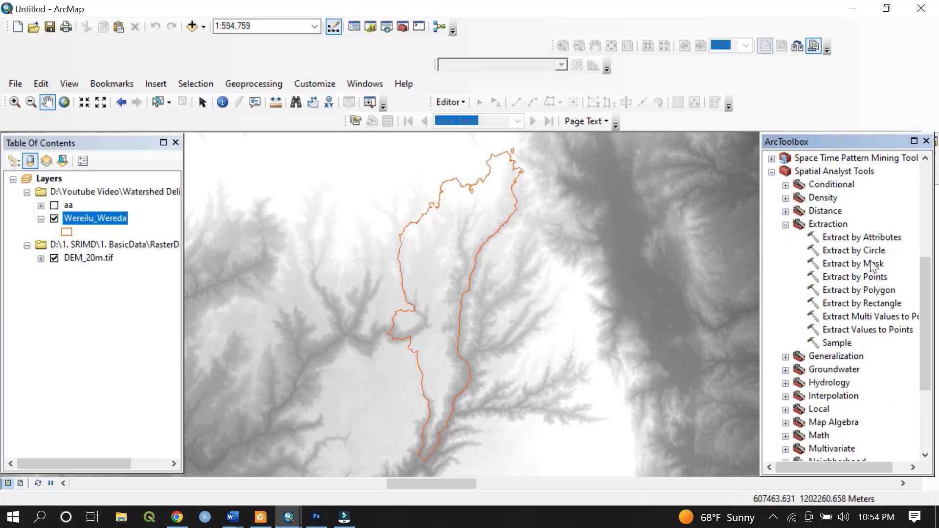
{"action": "double_click", "coordinate": [839, 265]}
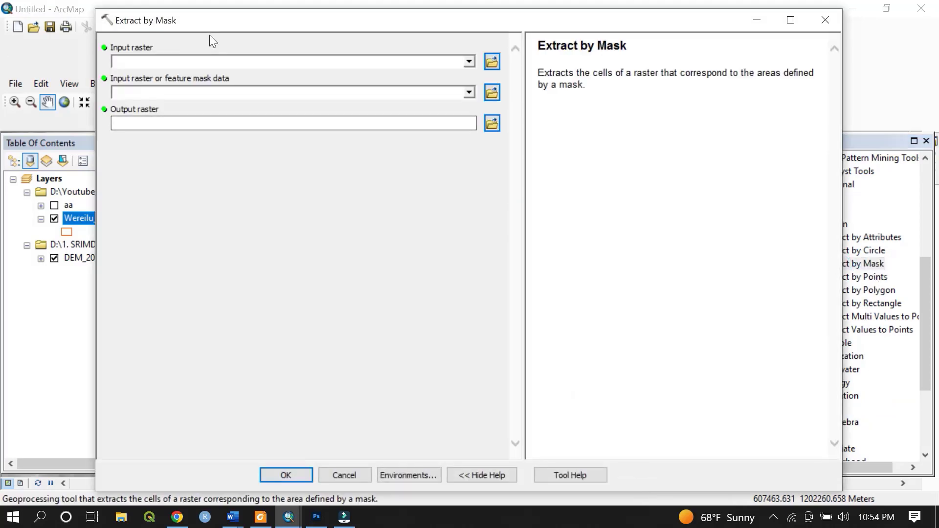
{"action": "left_click", "coordinate": [468, 62]}
{"action": "left_click", "coordinate": [147, 72]}
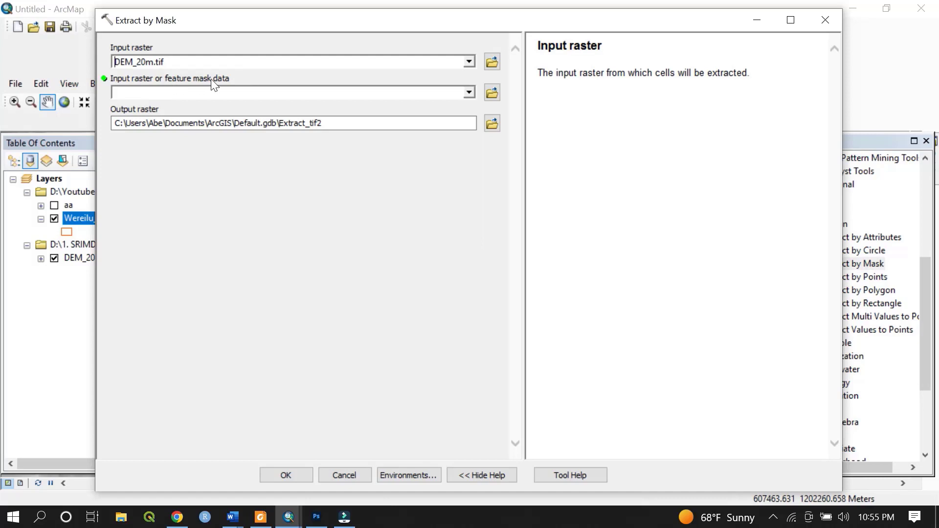
{"action": "left_click", "coordinate": [468, 92]}
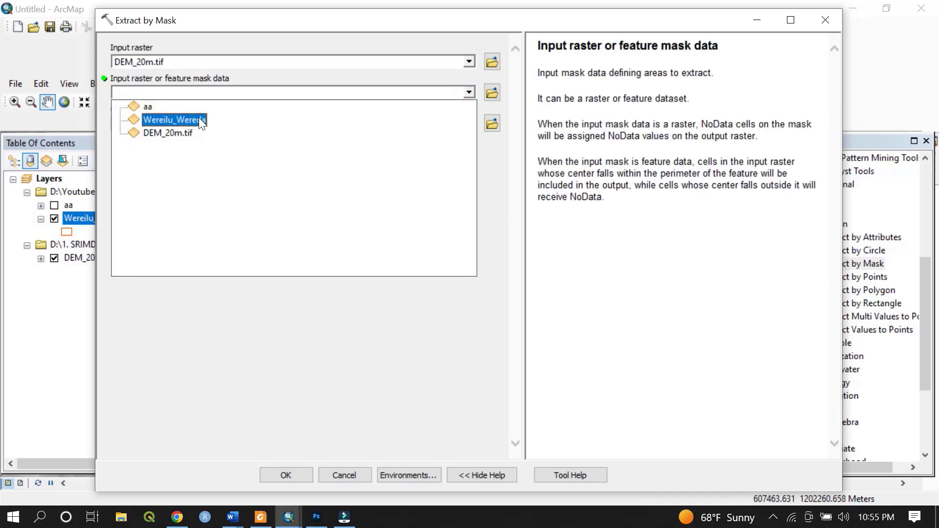
{"action": "left_click", "coordinate": [201, 121]}
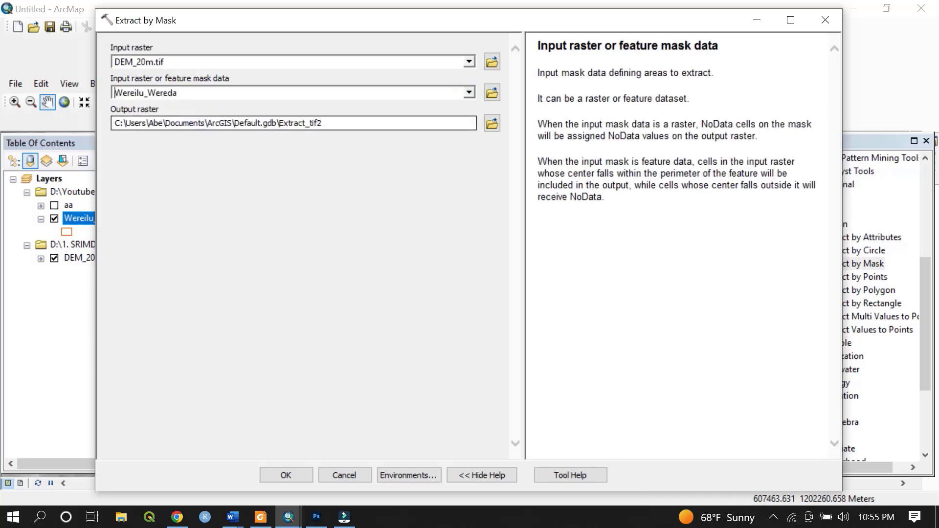
Set the output raster to DEM_Wereilu in Watershed.gdb, inside D:\Youtube Video\Watershed Delination, and run the extraction
{"action": "left_click", "coordinate": [492, 123]}
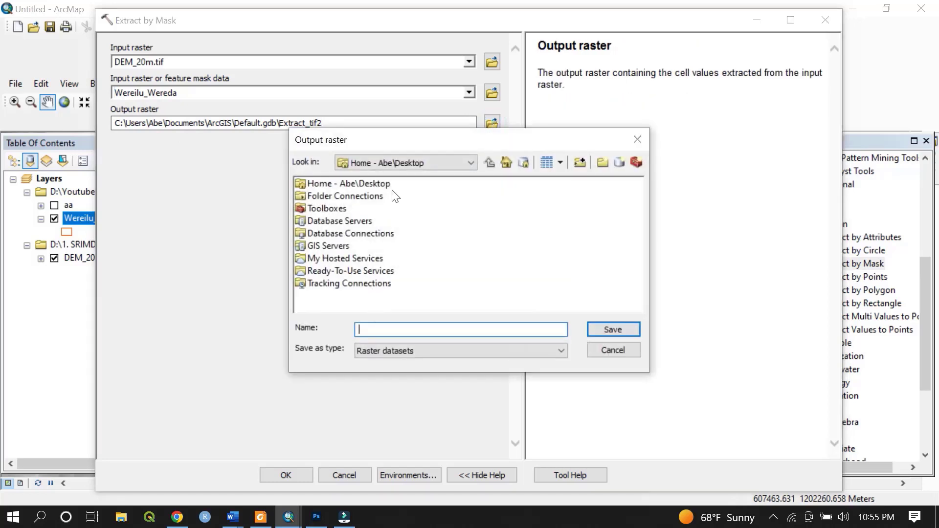
{"action": "left_click", "coordinate": [390, 165]}
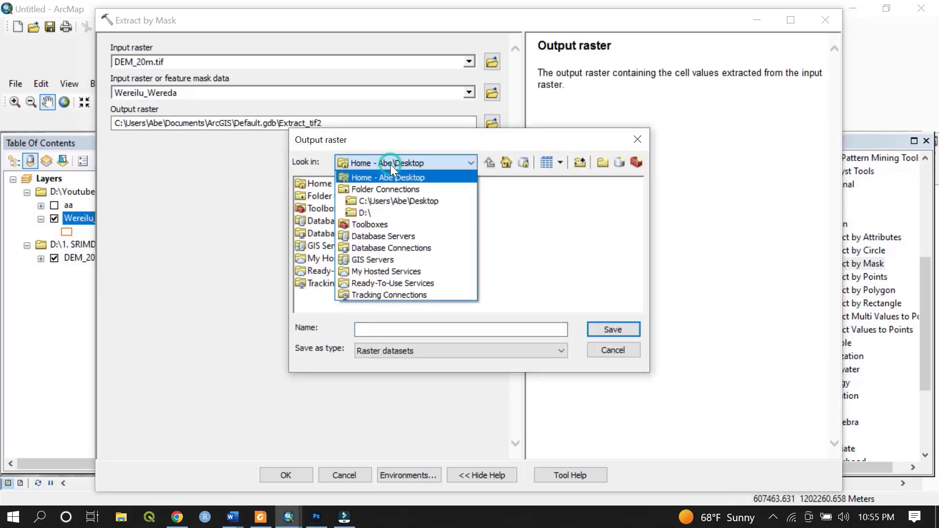
{"action": "left_click", "coordinate": [369, 209]}
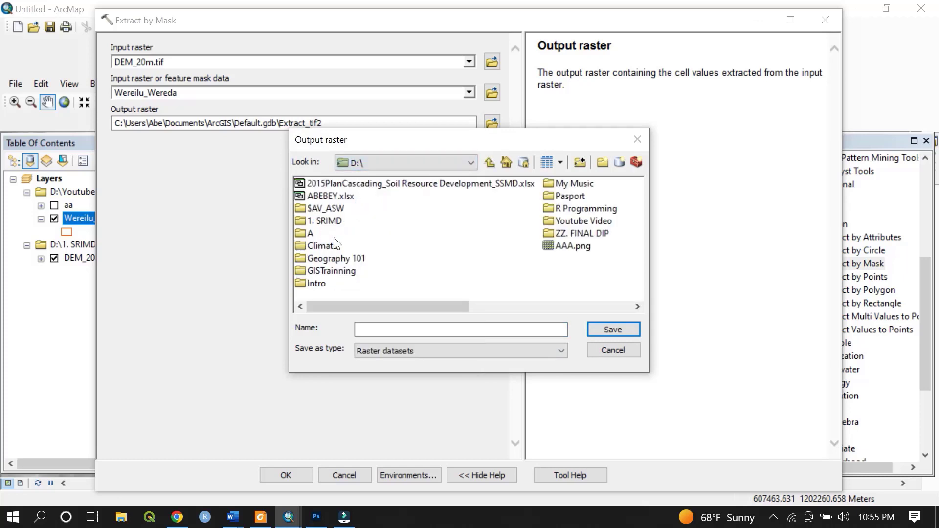
{"action": "double_click", "coordinate": [567, 221]}
{"action": "double_click", "coordinate": [368, 242]}
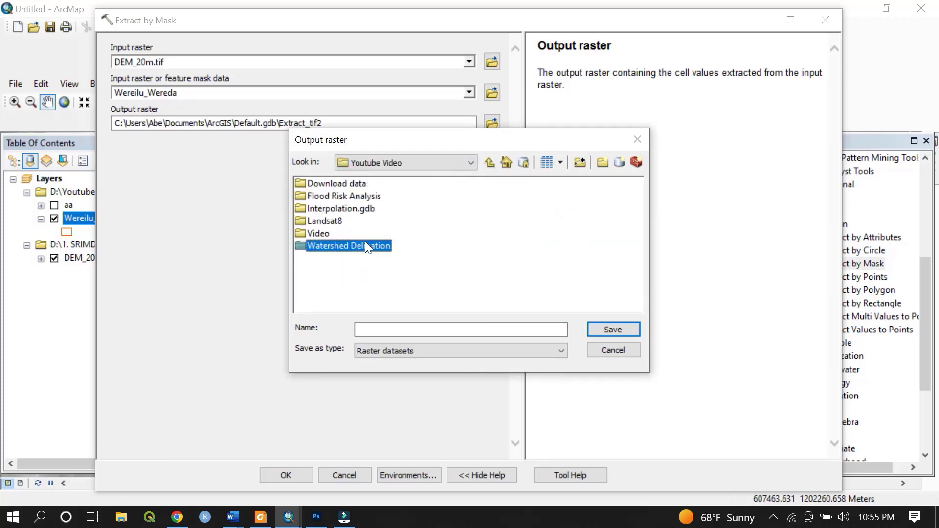
{"action": "double_click", "coordinate": [341, 185]}
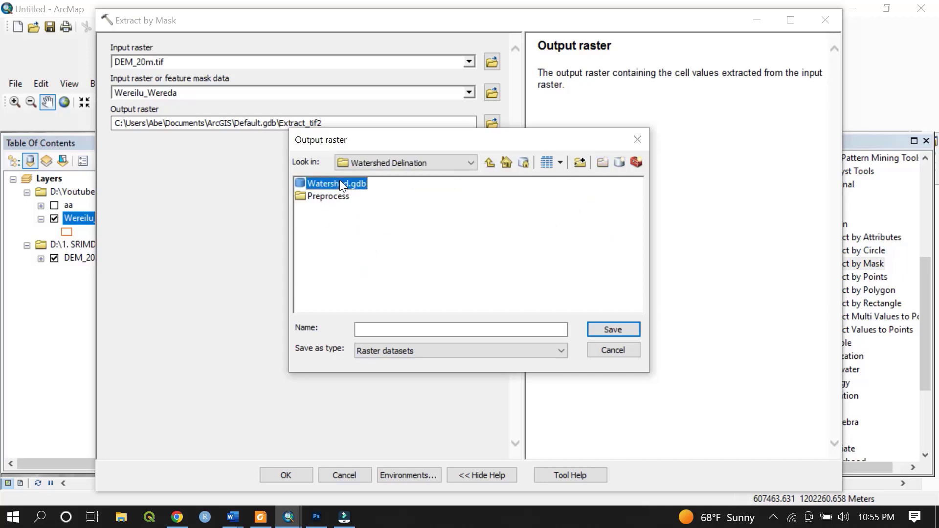
{"action": "left_click", "coordinate": [380, 329]}
{"action": "type", "text": "DEM_"}
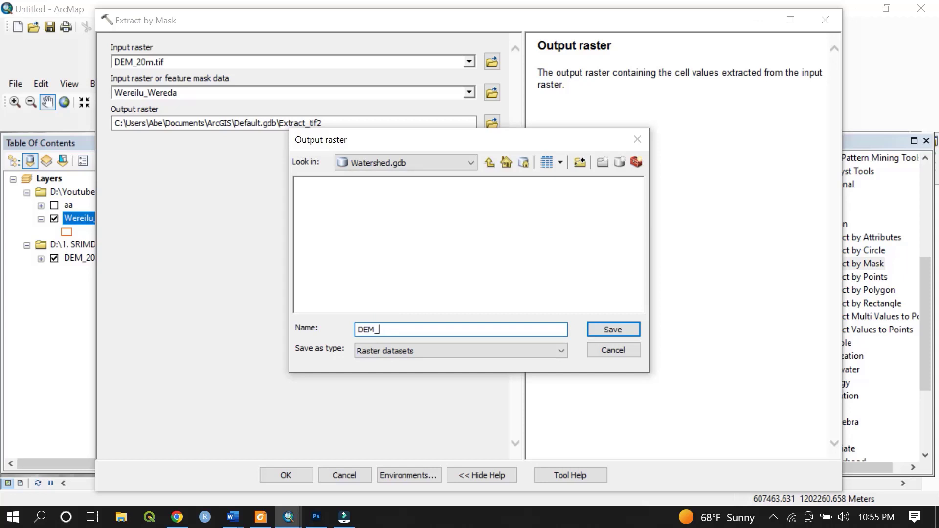
{"action": "type", "text": "Wereilu"}
{"action": "key", "text": "Return"}
{"action": "left_click", "coordinate": [274, 479]}
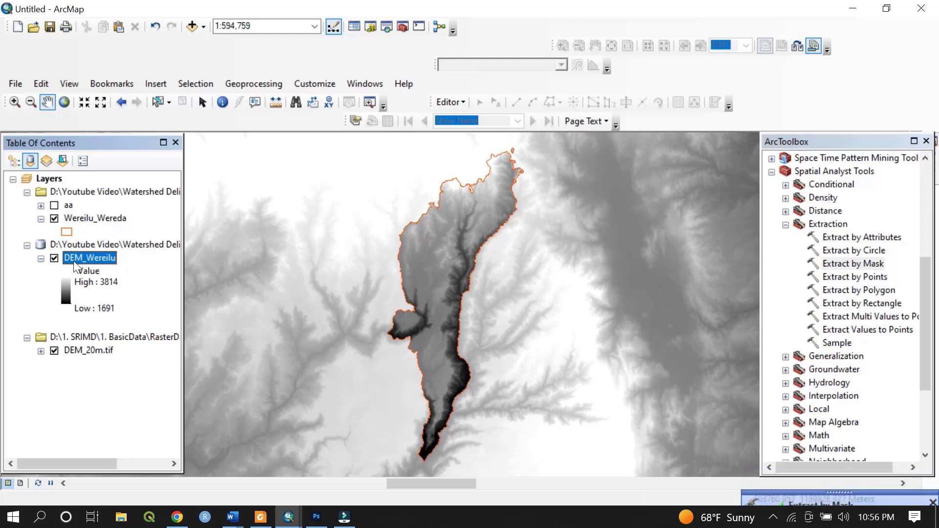
Remove the DEM_20m.tif layer from the map
{"action": "right_click", "coordinate": [78, 352]}
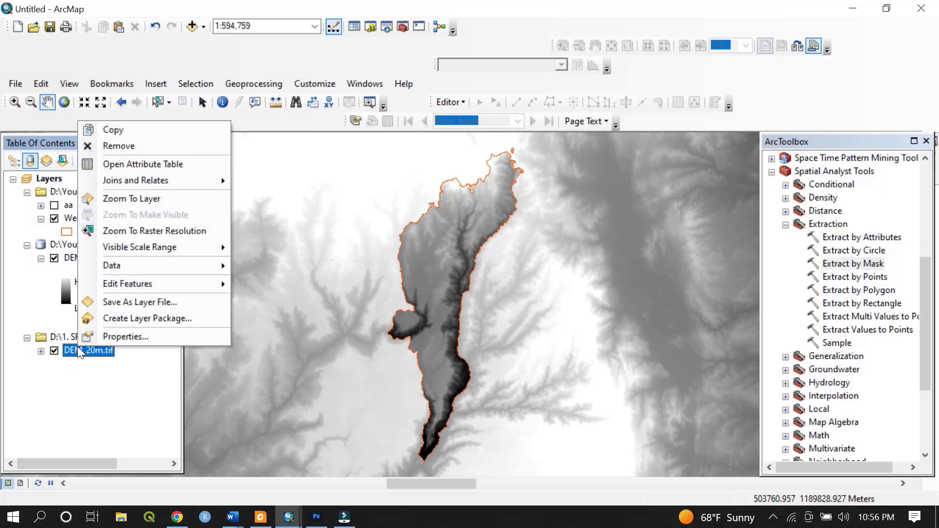
{"action": "left_click", "coordinate": [141, 145]}
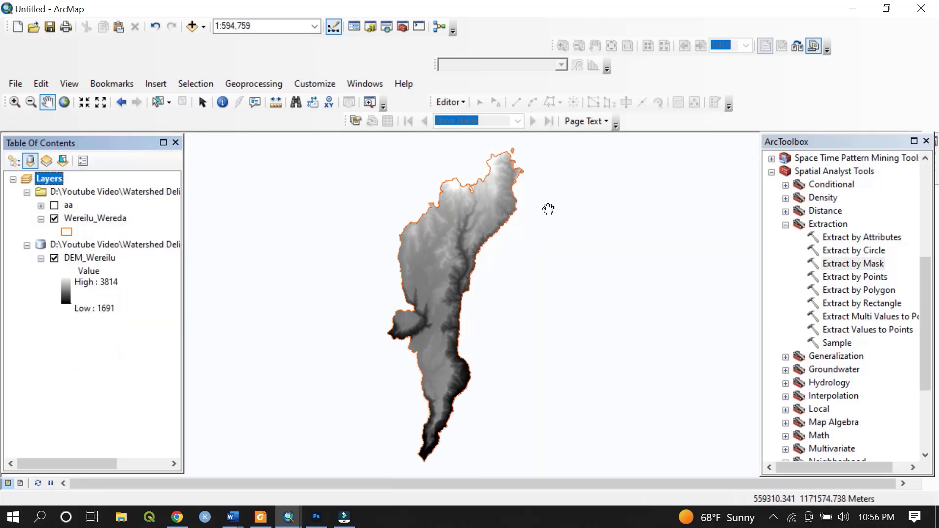
{"action": "mouse_move", "coordinate": [459, 218]}
{"action": "left_mouse_down"}
{"action": "mouse_move", "coordinate": [469, 212]}
{"action": "mouse_move", "coordinate": [453, 221]}
{"action": "left_mouse_up"}
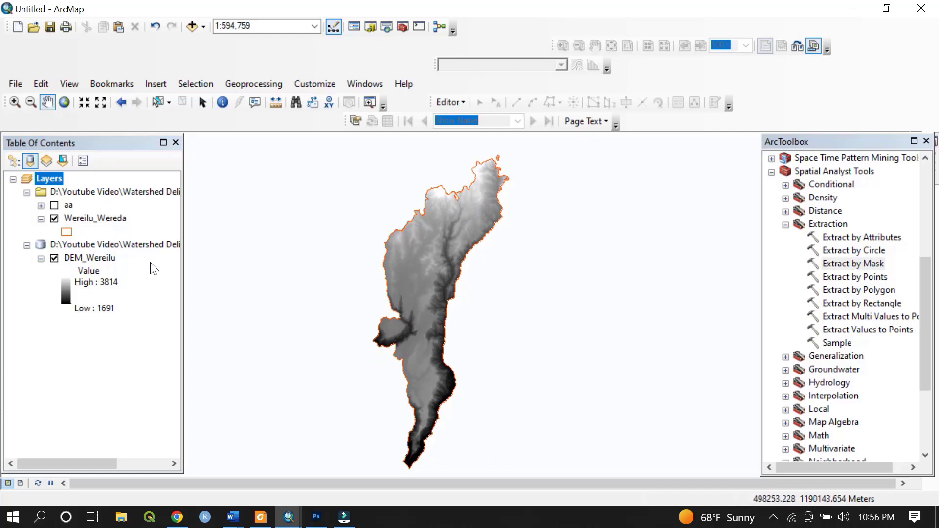
Run the Hydrology Fill tool on DEM_Wereilu, saving the output surface raster as Fill_DEM in Watershed.gdb
{"action": "left_click", "coordinate": [785, 225]}
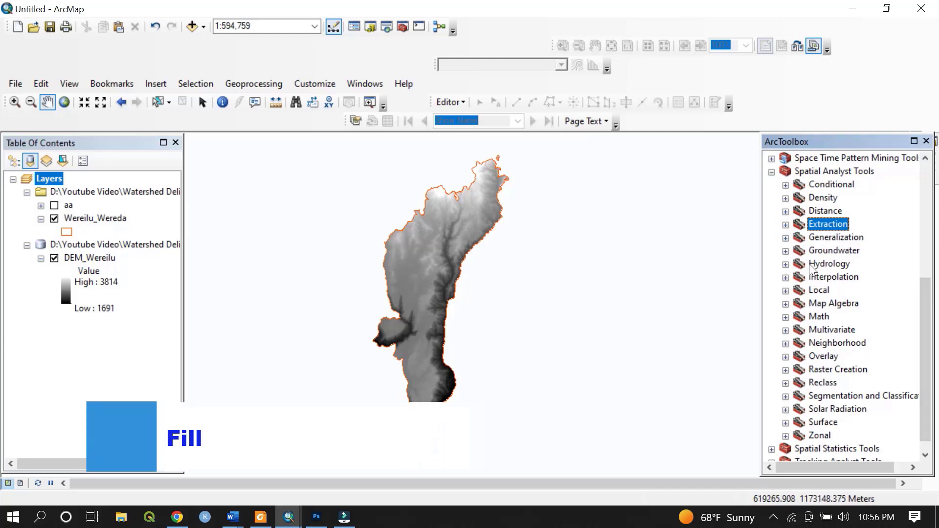
{"action": "left_click", "coordinate": [786, 264]}
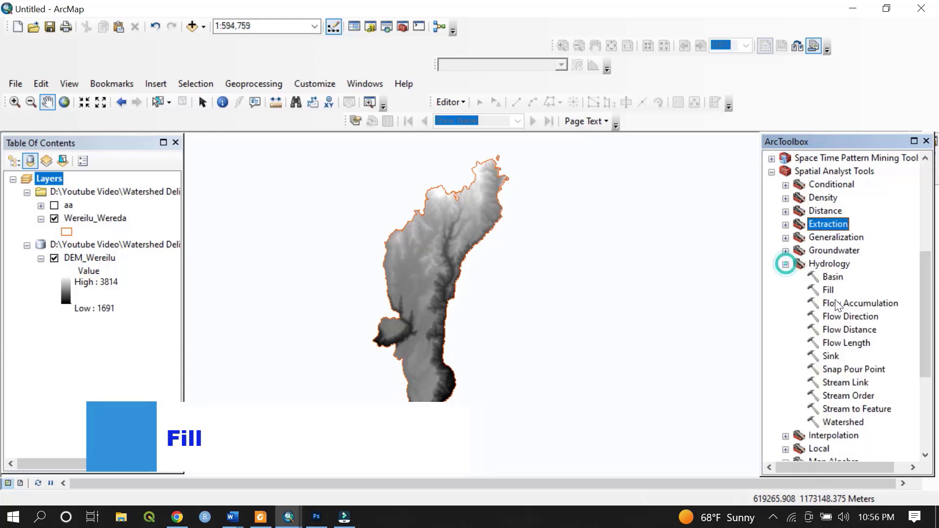
{"action": "double_click", "coordinate": [829, 285]}
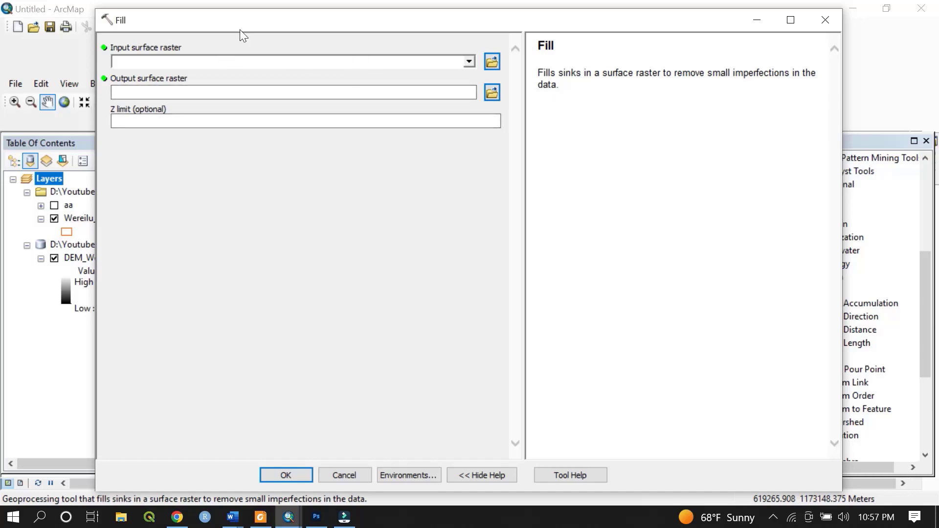
{"action": "left_click", "coordinate": [468, 61]}
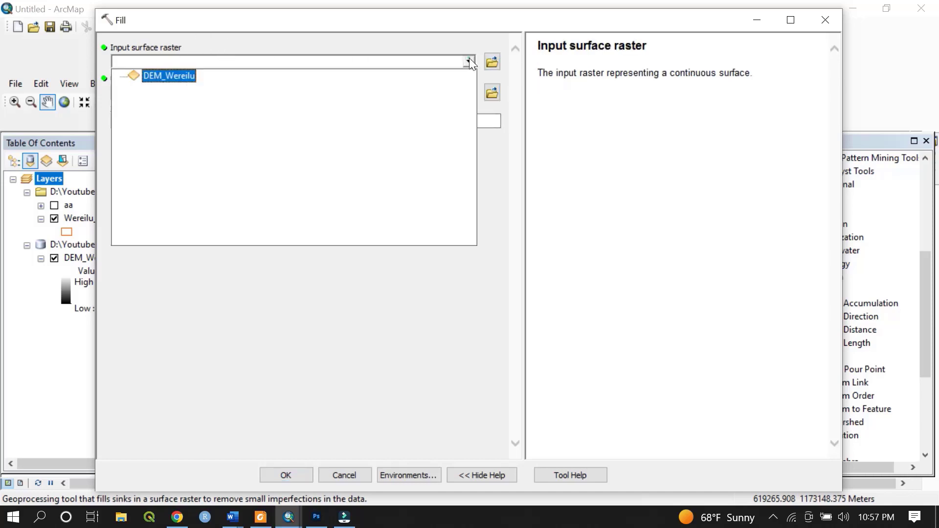
{"action": "left_click", "coordinate": [163, 77]}
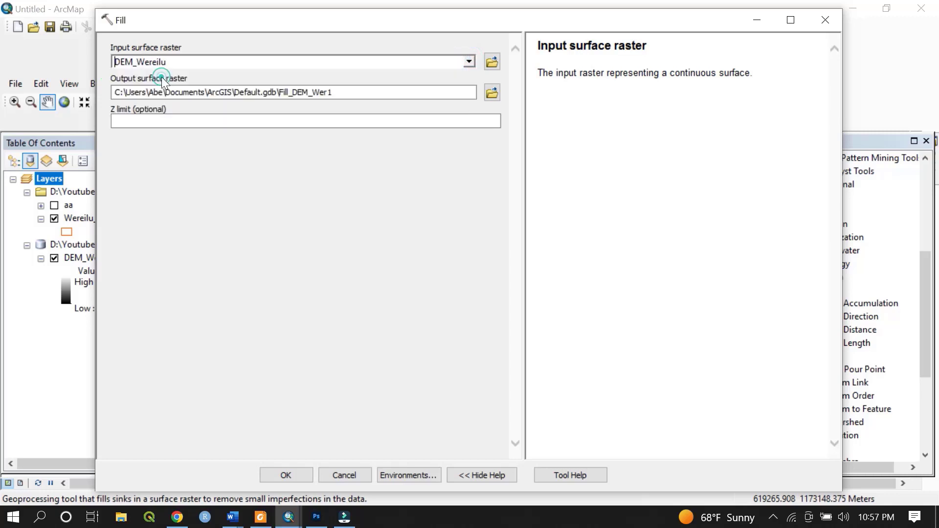
{"action": "left_click", "coordinate": [492, 92]}
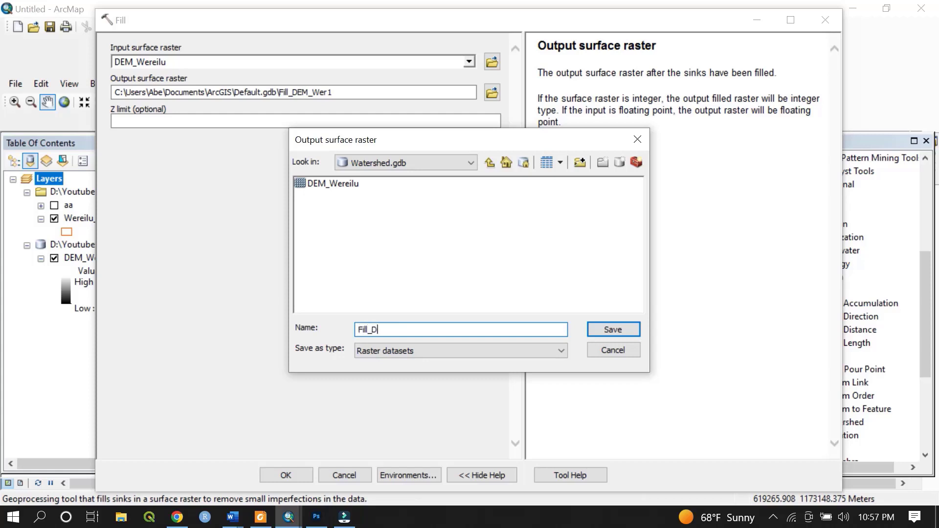
{"action": "type", "text": "Fill_DEM"}
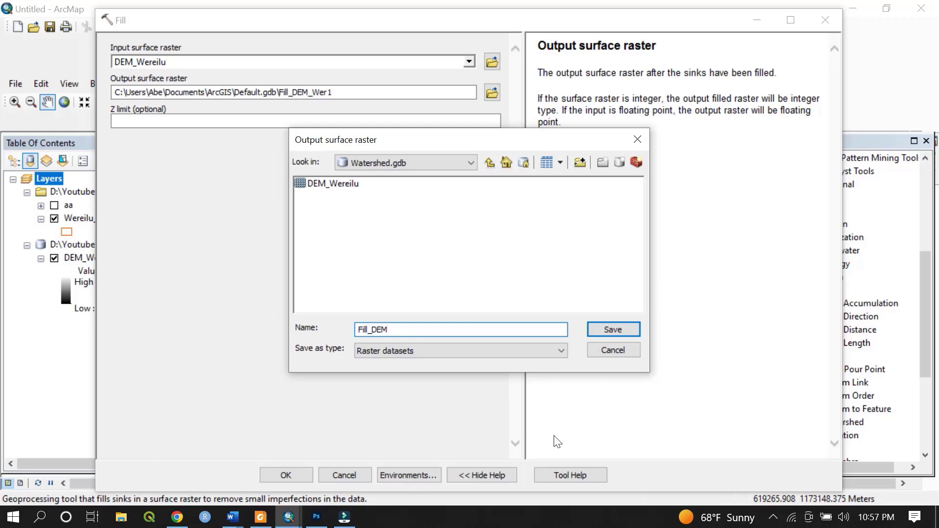
{"action": "left_click", "coordinate": [613, 329]}
{"action": "left_click", "coordinate": [285, 479]}
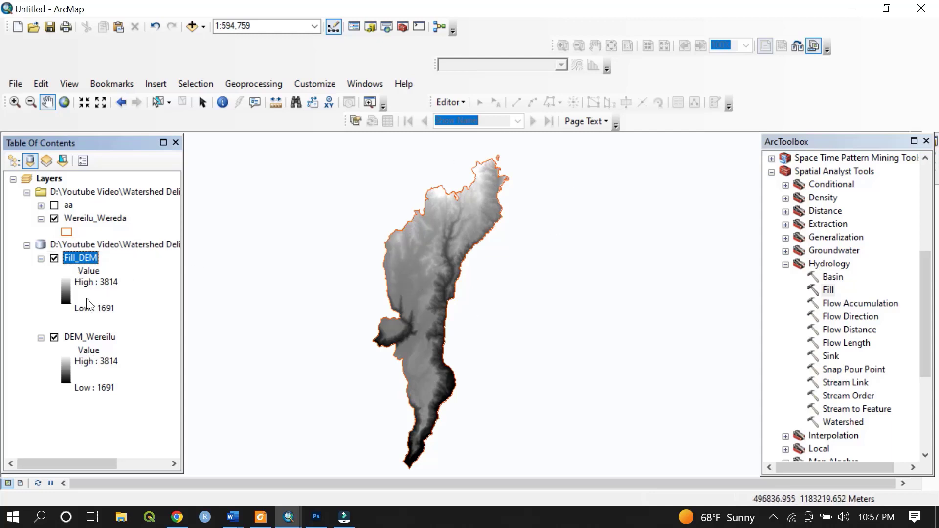
Remove the unfilled DEM_Wereilu layer from the map
{"action": "left_click", "coordinate": [78, 336]}
{"action": "right_click", "coordinate": [79, 336]}
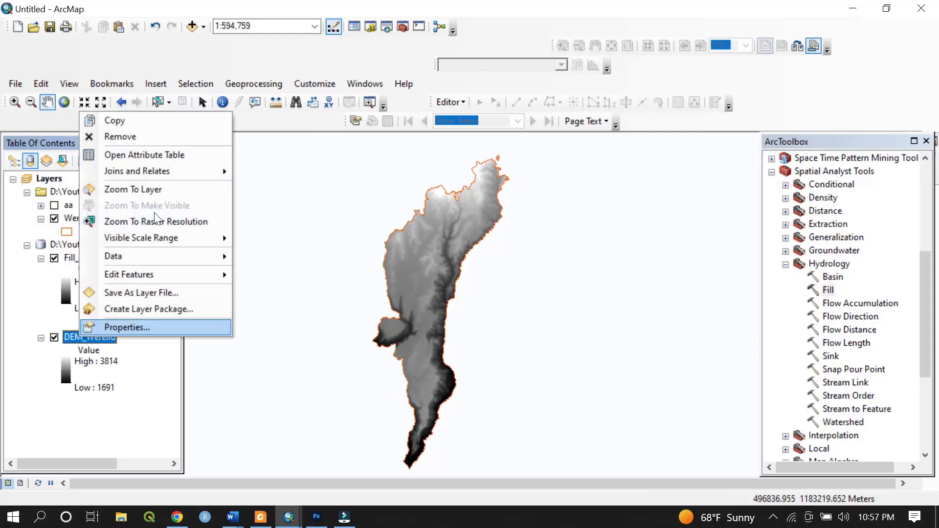
{"action": "left_click", "coordinate": [168, 135]}
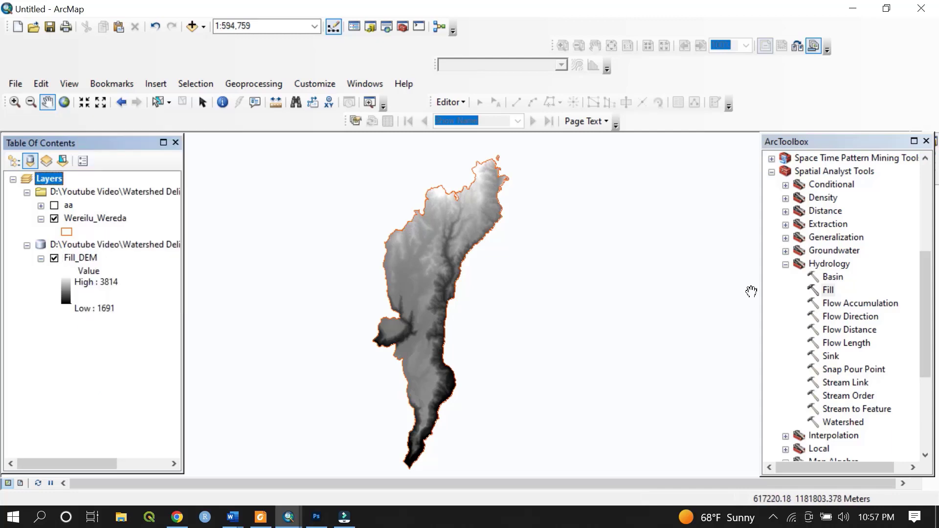
Set up the Hydrology Flow Direction tool with Fill_DEM as input surface and Fdr in Watershed.gdb as output raster
{"action": "double_click", "coordinate": [837, 318]}
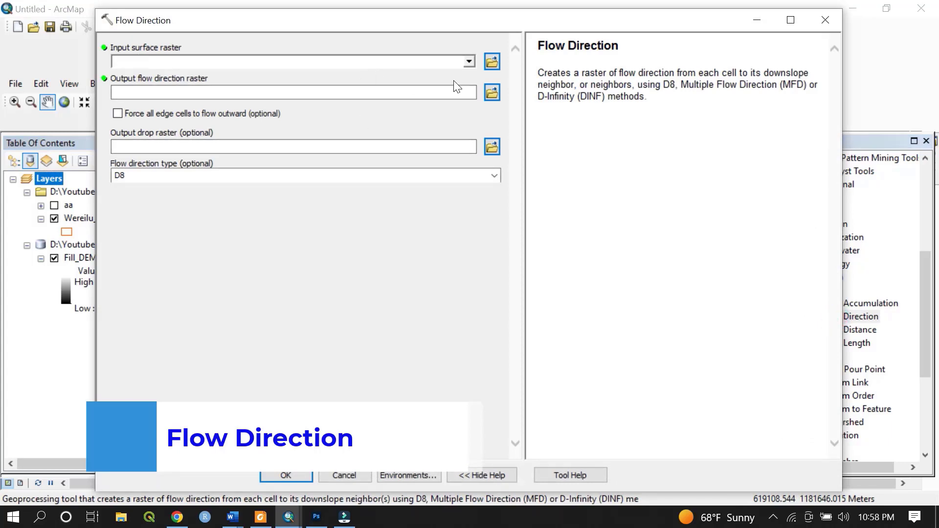
{"action": "left_click_drag", "start_coordinate": [437, 21], "coordinate": [623, 27]}
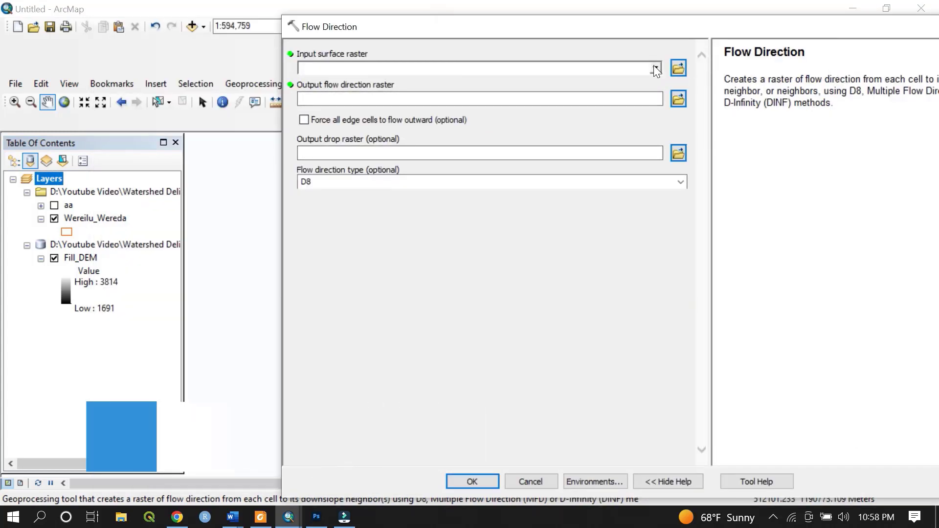
{"action": "left_click", "coordinate": [653, 66]}
{"action": "left_click", "coordinate": [345, 82]}
{"action": "left_click", "coordinate": [679, 99]}
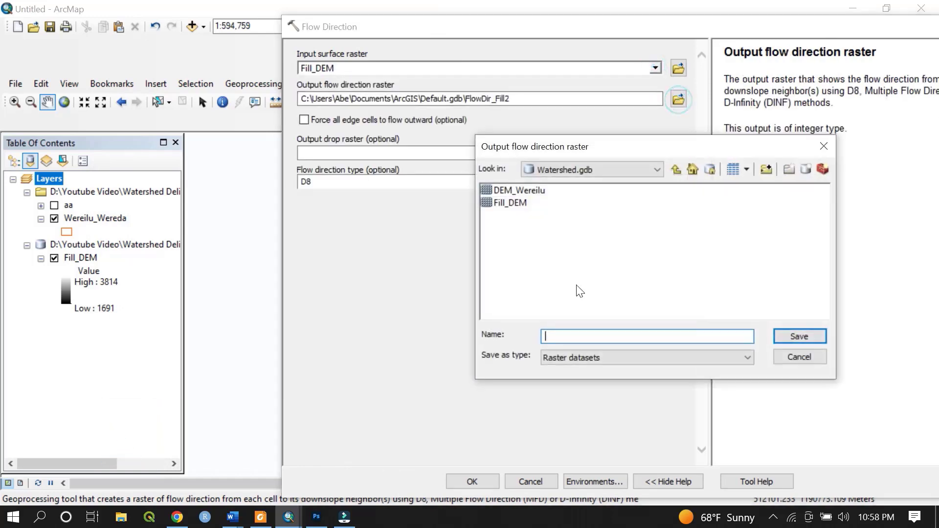
{"action": "left_click", "coordinate": [571, 336]}
{"action": "type", "text": "Fdirection"}
{"action": "double_click", "coordinate": [596, 336]}
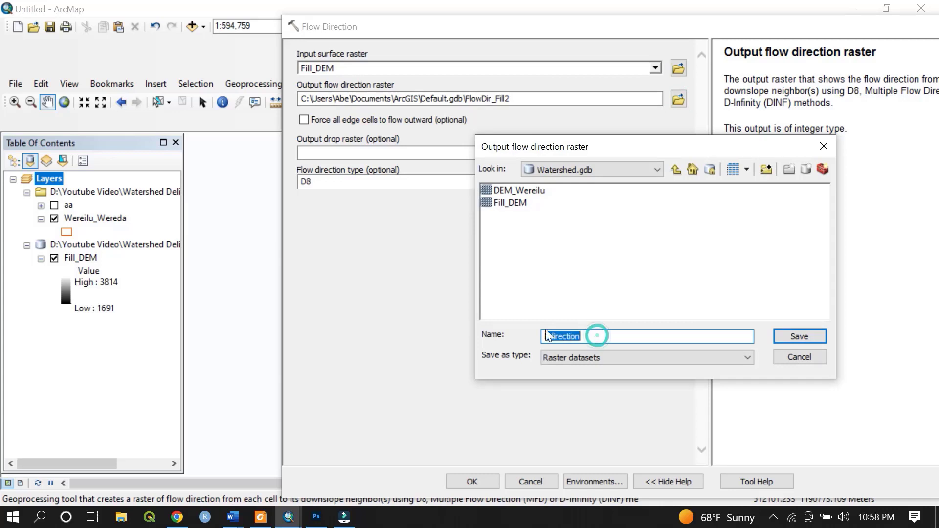
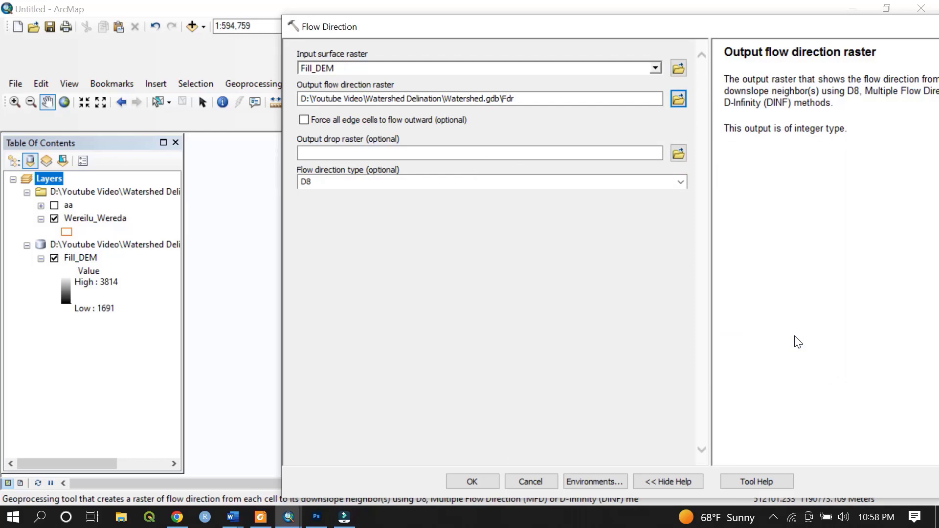
Consult the Flow Direction help page for its illustration and the D8 direction coding
{"action": "left_click", "coordinate": [769, 486]}
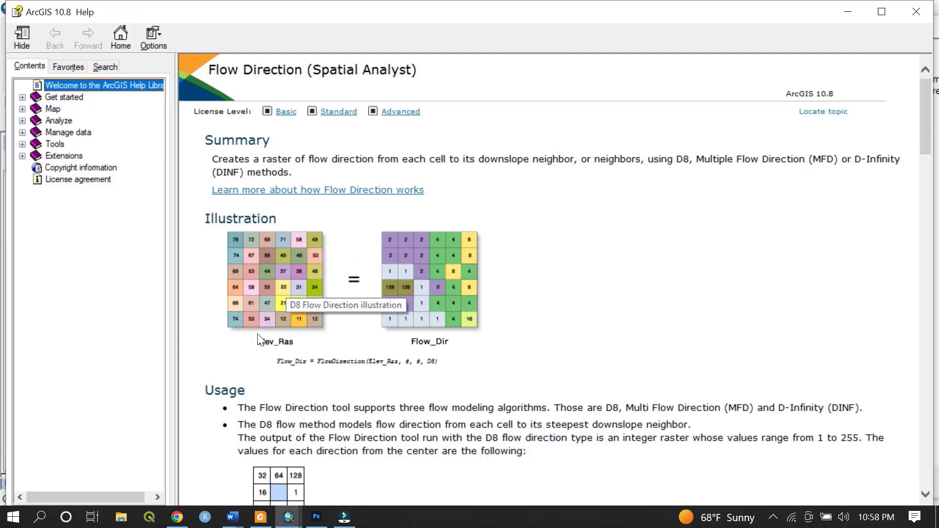
{"action": "scroll", "coordinate": [266, 330], "scroll_direction": "down", "scroll_amount": 3}
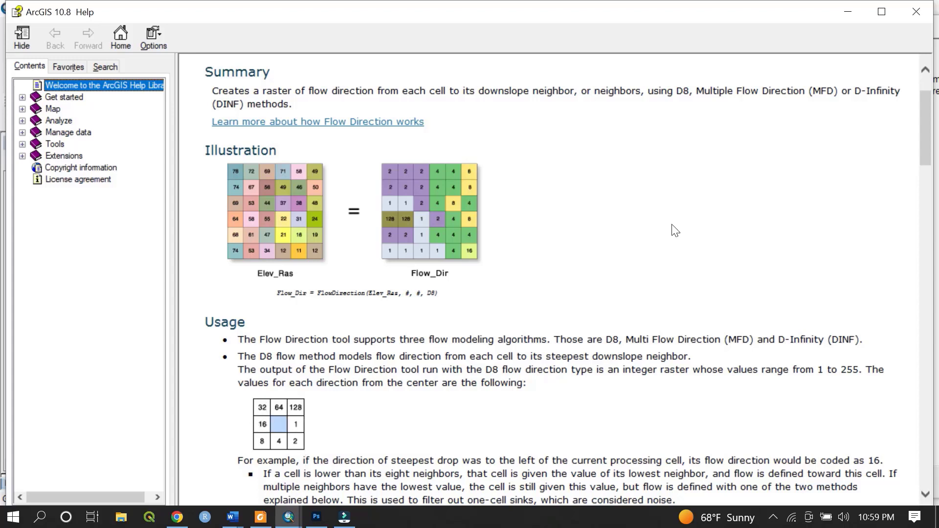
{"action": "left_click", "coordinate": [916, 12]}
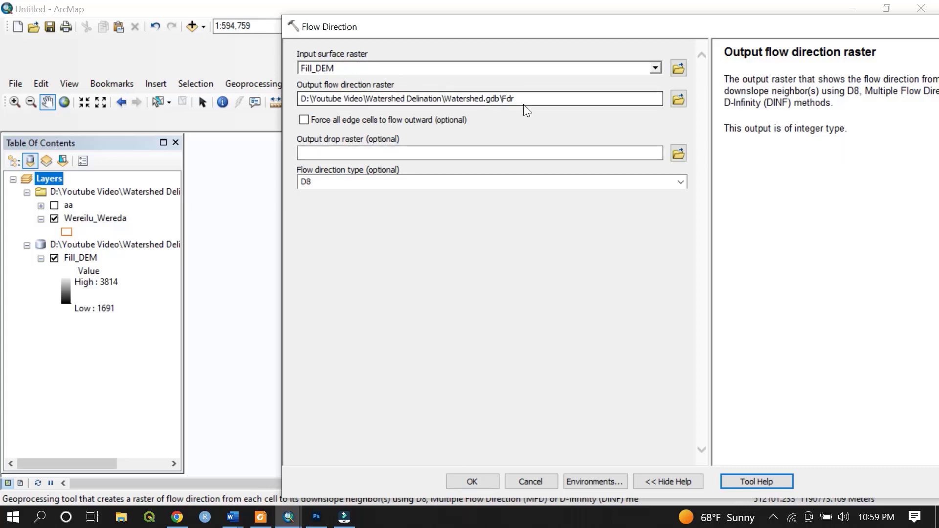
Run Flow Direction with the D8 flow direction type and dismiss the completion notification
{"action": "left_click_drag", "start_coordinate": [517, 99], "coordinate": [500, 98]}
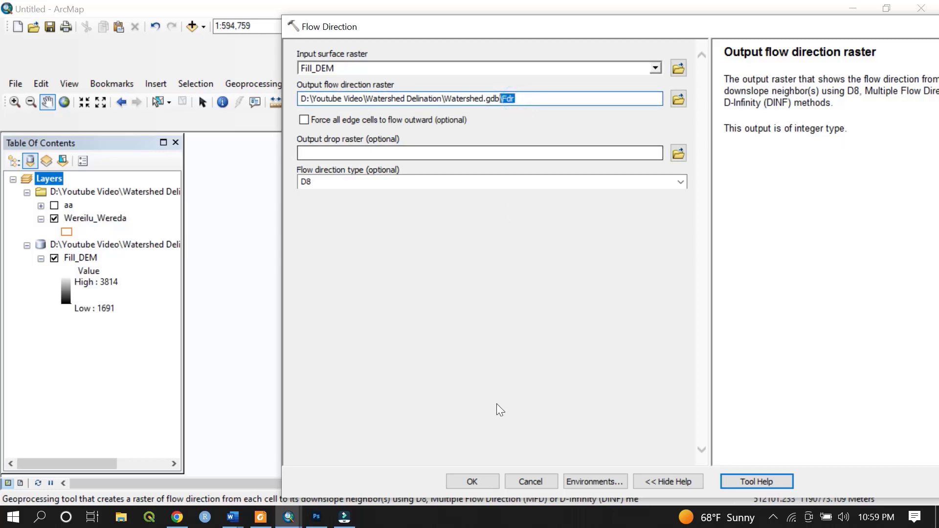
{"action": "left_click", "coordinate": [471, 481]}
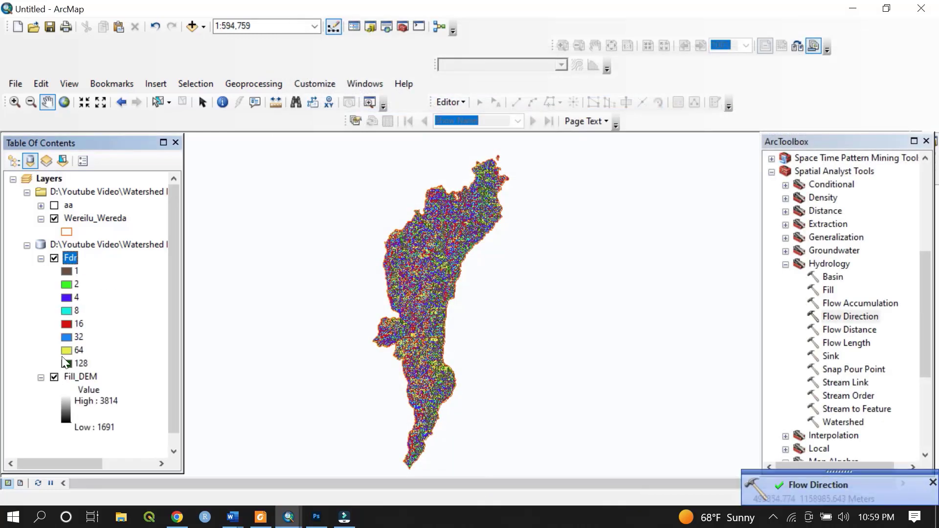
{"action": "left_click", "coordinate": [932, 482]}
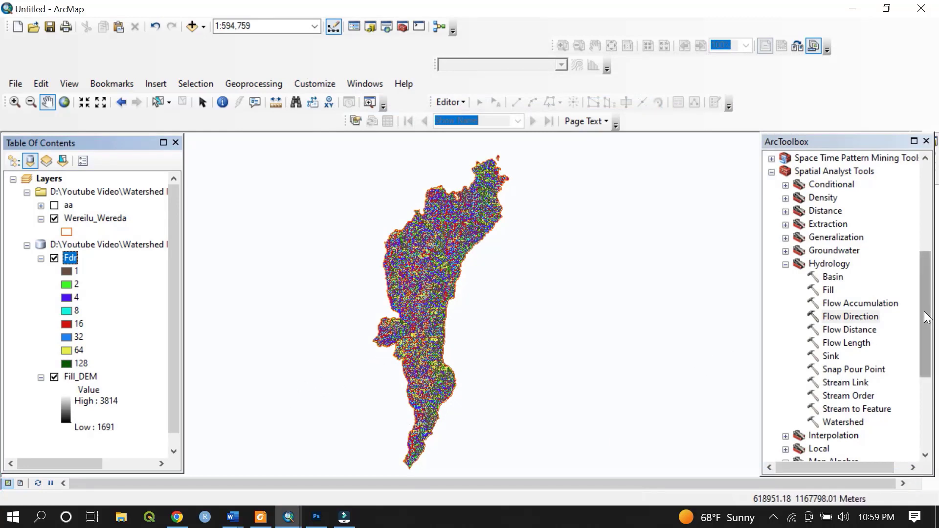
Run the Flow Accumulation tool on Fdr with FLOAT output and D8 type, saving the raster as facc in Watershed.gdb
{"action": "double_click", "coordinate": [883, 304]}
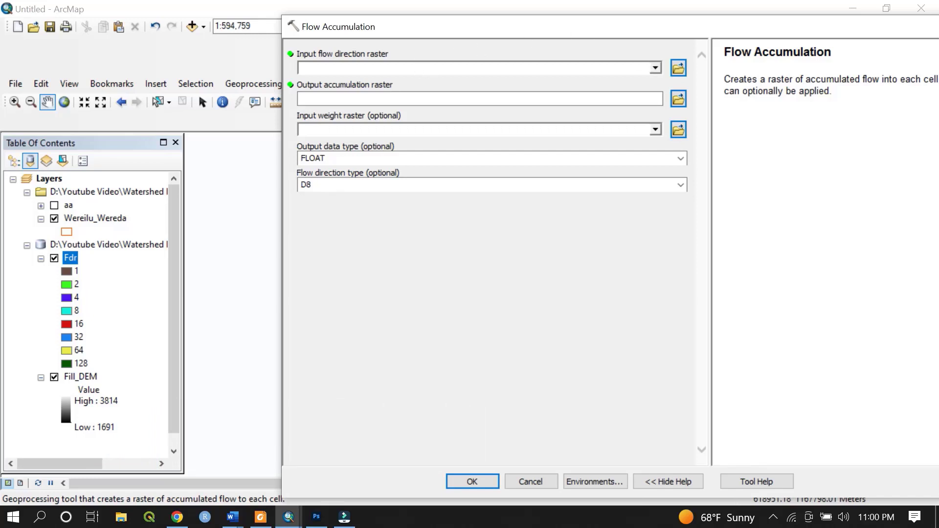
{"action": "left_click", "coordinate": [656, 69]}
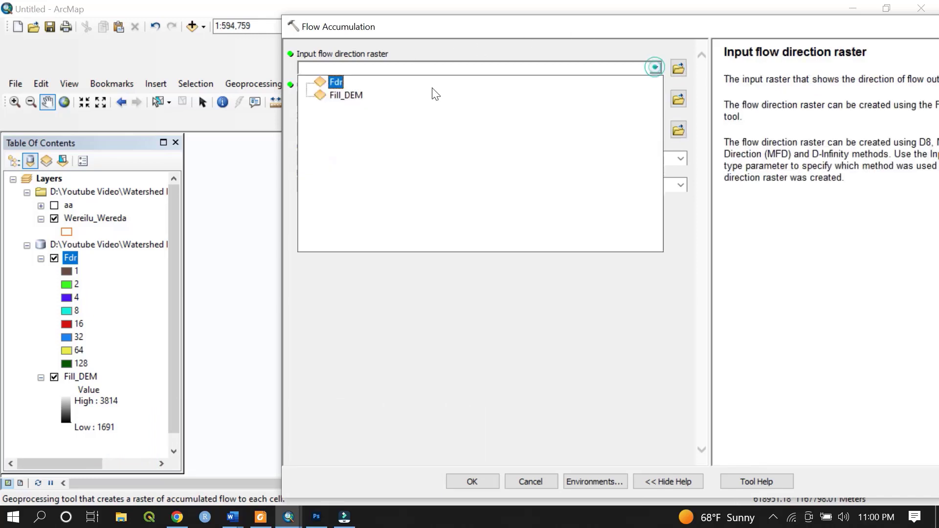
{"action": "left_click", "coordinate": [335, 81]}
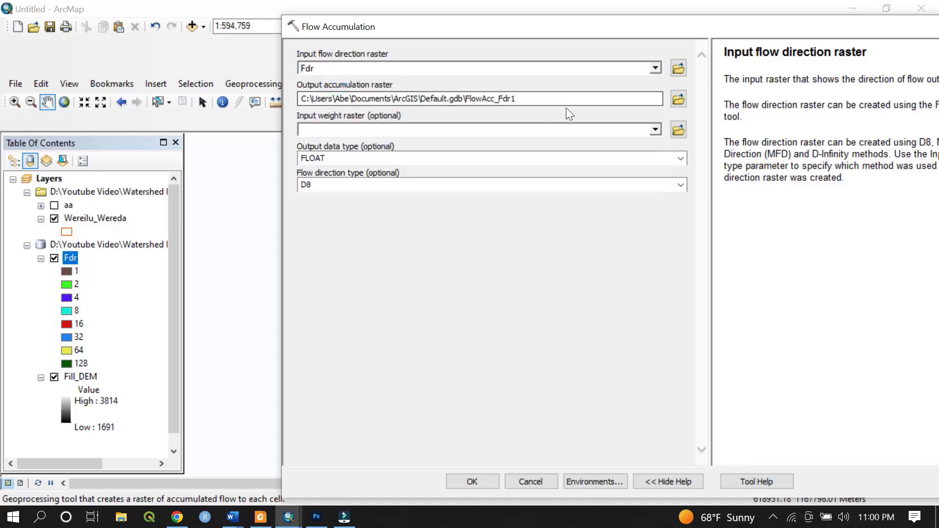
{"action": "left_click", "coordinate": [681, 101]}
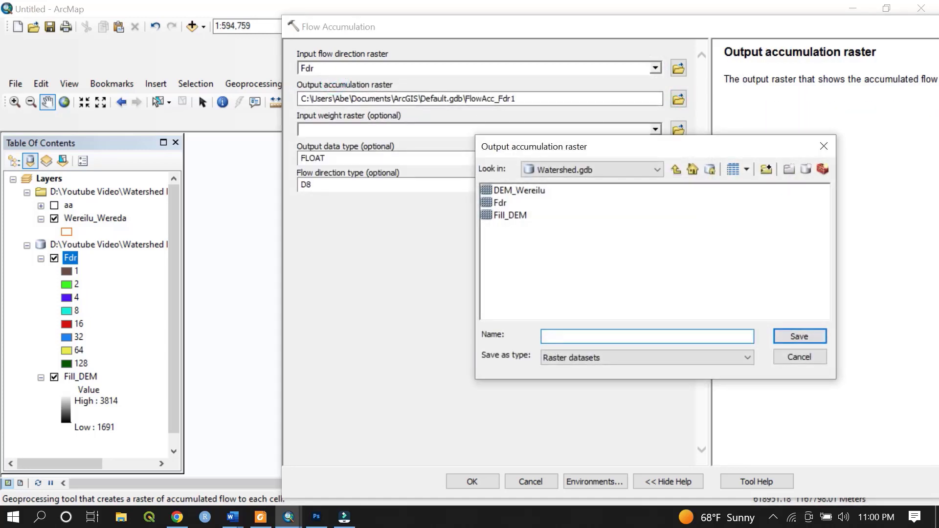
{"action": "left_click", "coordinate": [552, 337]}
{"action": "left_click", "coordinate": [809, 334]}
{"action": "left_click", "coordinate": [471, 481]}
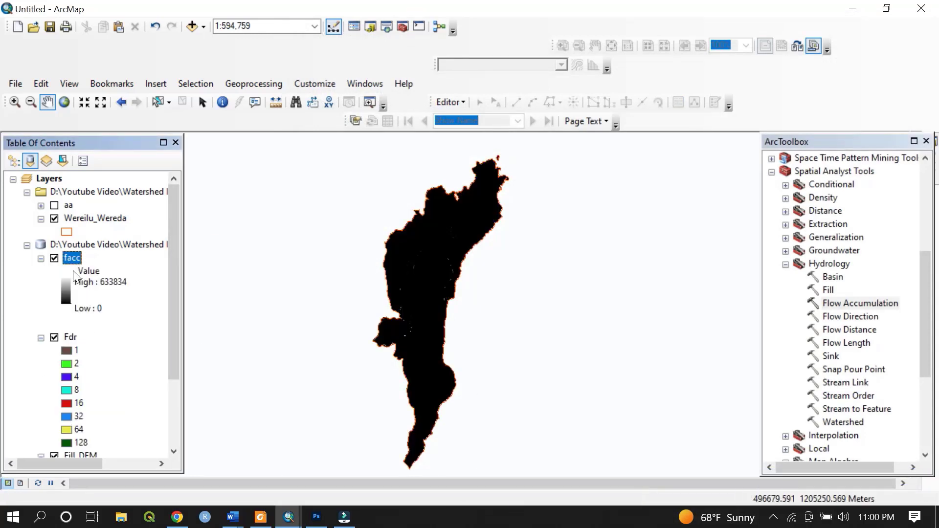
Build the Raster Calculator expression "facc" >= 2000 to isolate the high-accumulation stream cells
{"action": "scroll", "coordinate": [437, 273], "scroll_direction": "down", "scroll_amount": 3}
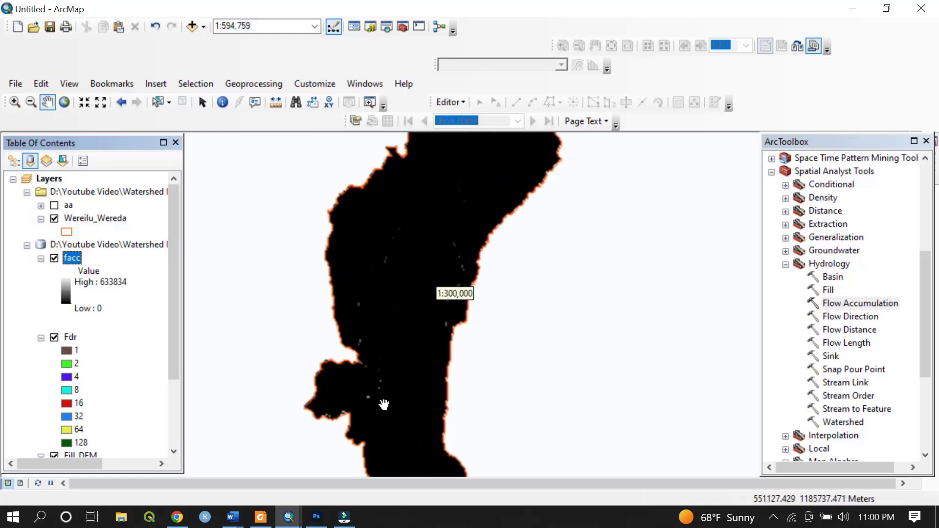
{"action": "scroll", "coordinate": [383, 377], "scroll_direction": "down", "scroll_amount": 2}
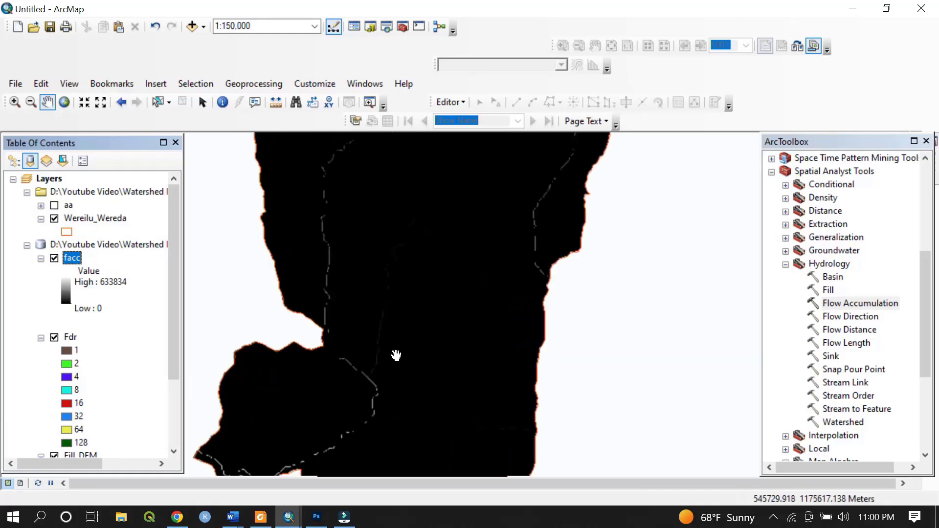
{"action": "scroll", "coordinate": [396, 356], "scroll_direction": "down", "scroll_amount": 1}
{"action": "left_click_drag", "start_coordinate": [354, 282], "coordinate": [429, 291]}
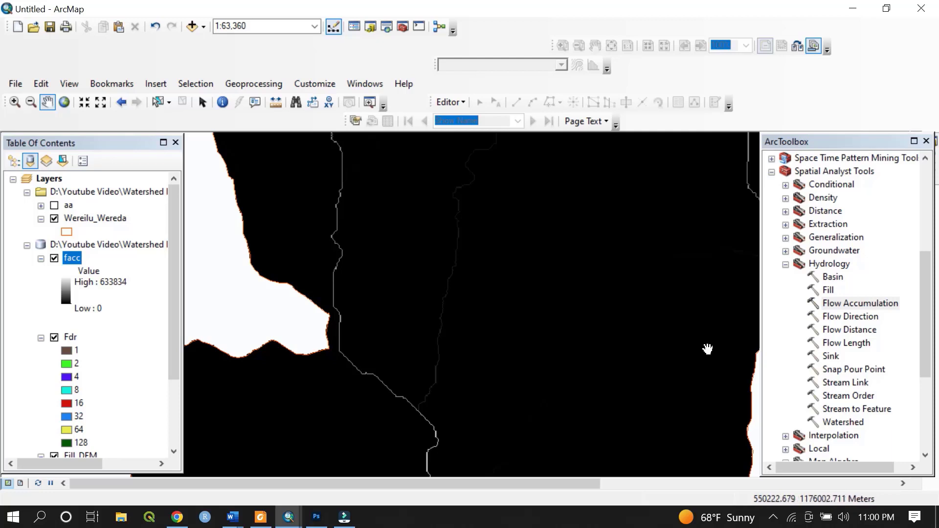
{"action": "left_click", "coordinate": [785, 264]}
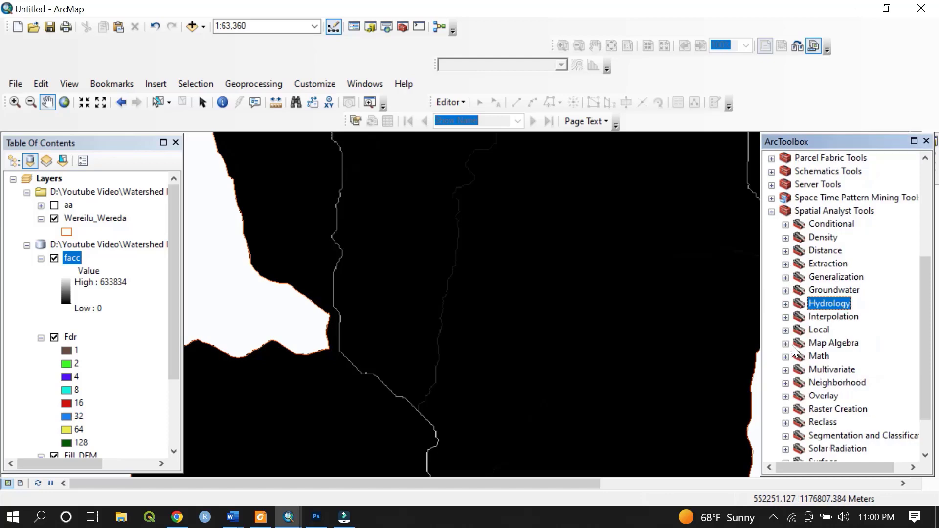
{"action": "left_click", "coordinate": [782, 343]}
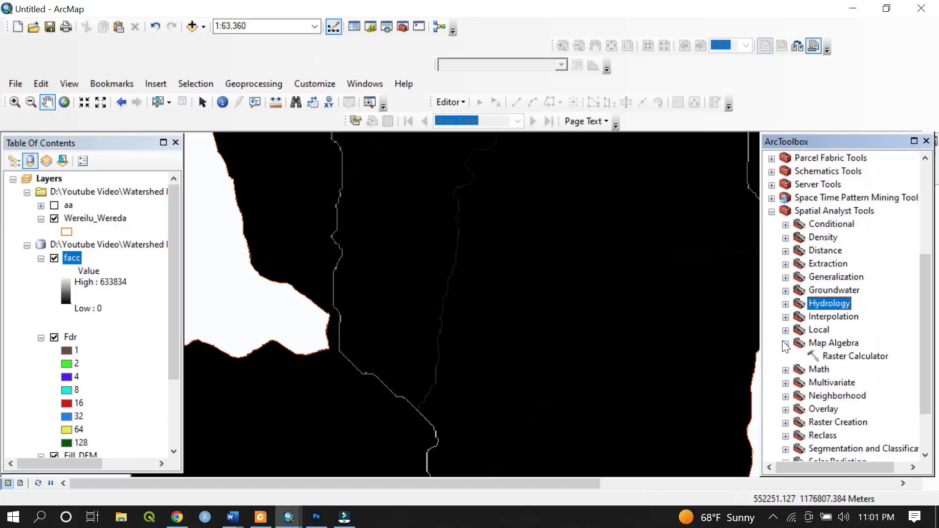
{"action": "double_click", "coordinate": [839, 357]}
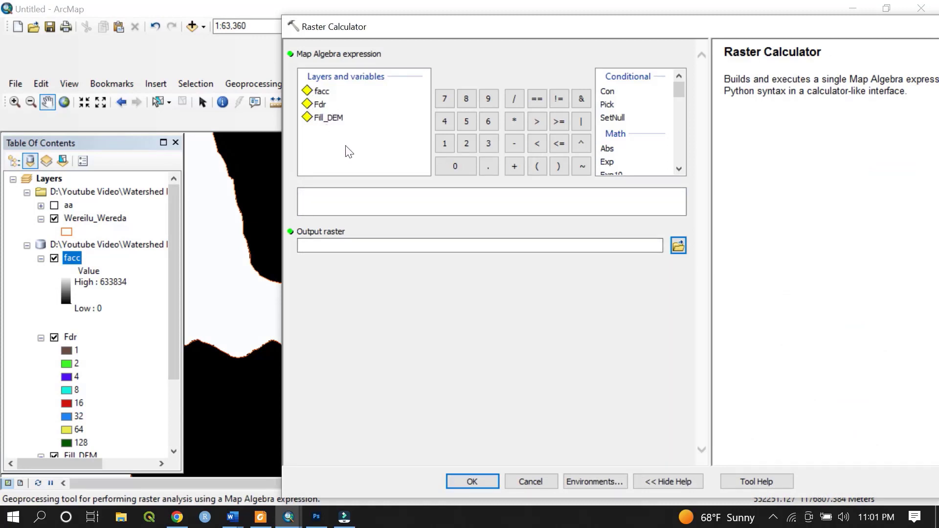
{"action": "double_click", "coordinate": [321, 91]}
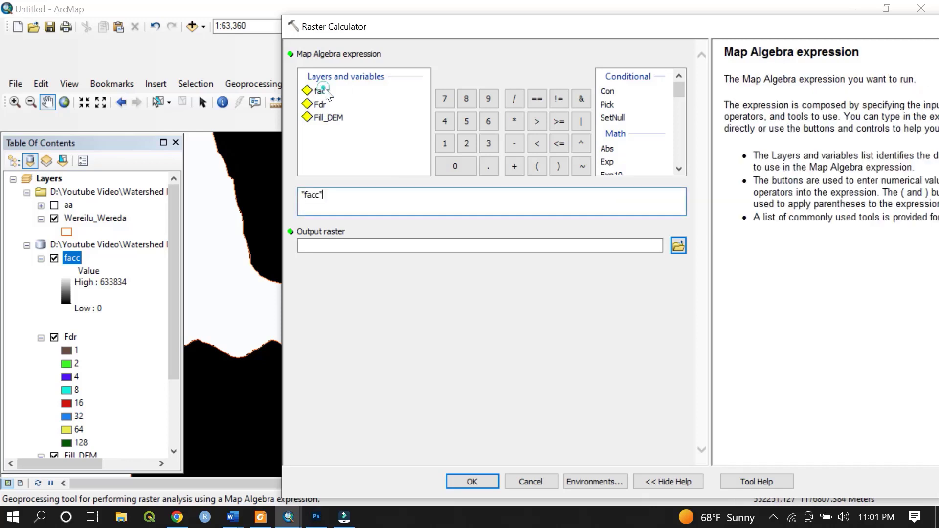
{"action": "left_click", "coordinate": [558, 122]}
{"action": "type", "text": "2000"}
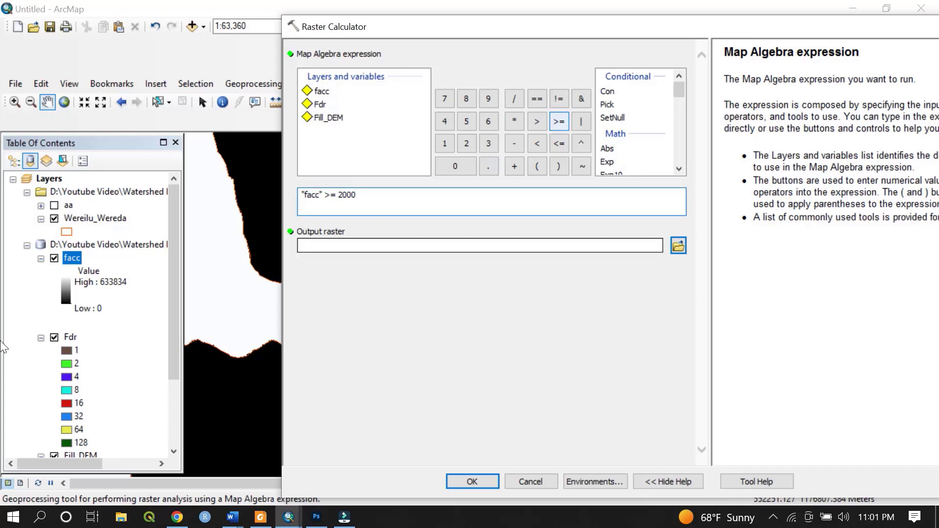
Save the Raster Calculator output as rec_facc in Watershed.gdb and run the calculation
{"action": "left_click", "coordinate": [677, 245]}
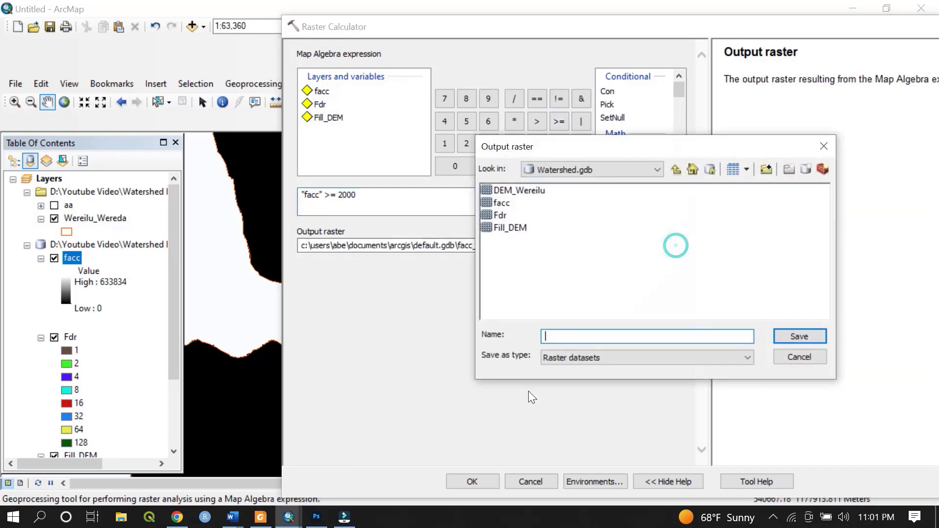
{"action": "type", "text": "rec"}
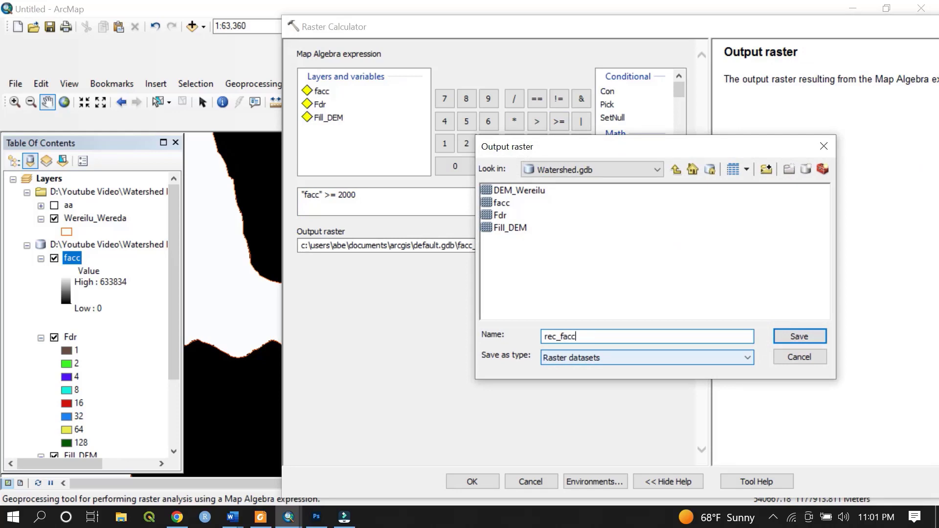
{"action": "type", "text": "_facc"}
{"action": "left_click", "coordinate": [797, 336]}
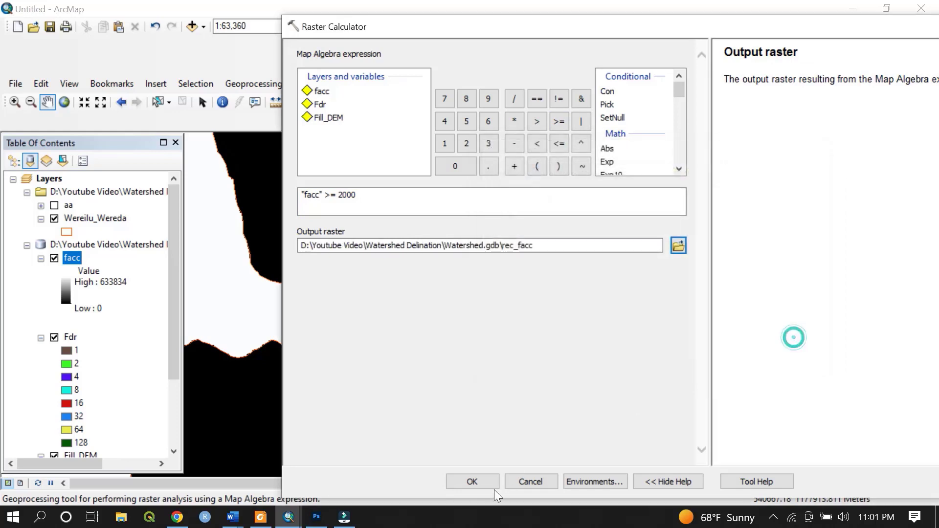
{"action": "left_click", "coordinate": [493, 488]}
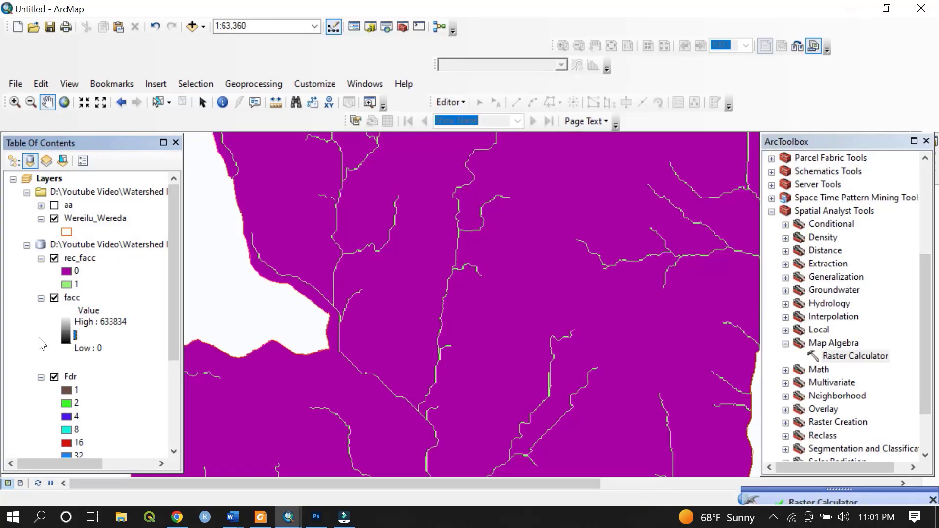
Collapse the legends of the facc, Fdr and Fill_DEM layers
{"action": "left_click", "coordinate": [40, 298]}
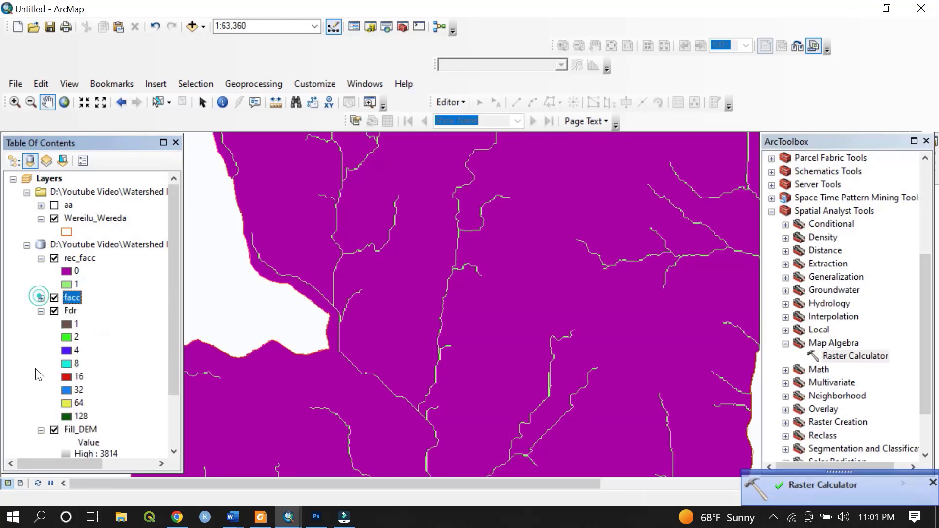
{"action": "left_click", "coordinate": [38, 312]}
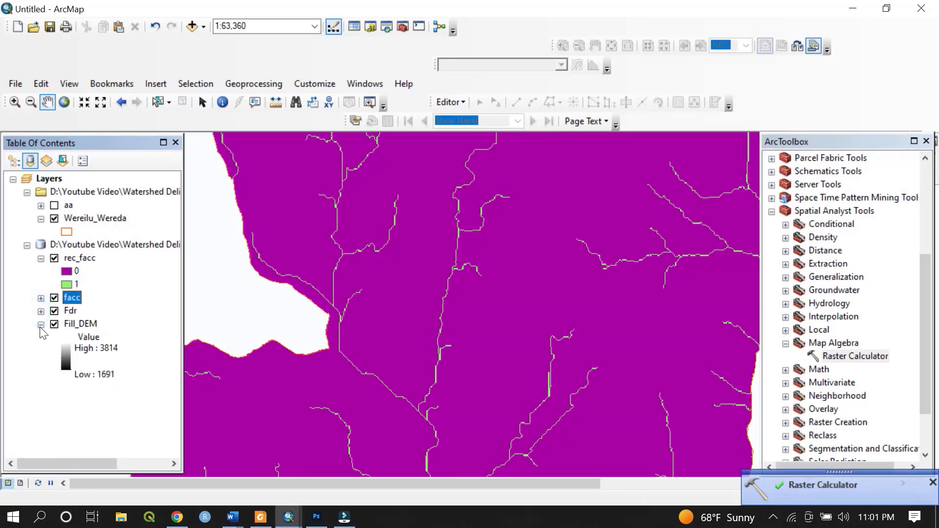
{"action": "left_click", "coordinate": [40, 324]}
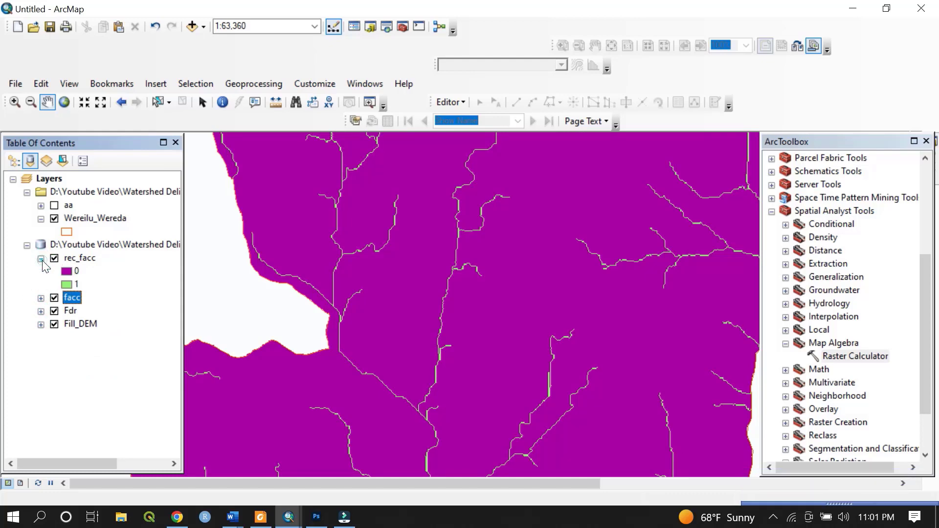
Examine the stream network in rec_facc, first at the layer's full extent and then close up
{"action": "scroll", "coordinate": [389, 308], "scroll_direction": "up", "scroll_amount": 1}
{"action": "scroll", "coordinate": [389, 308], "scroll_direction": "up", "scroll_amount": 1}
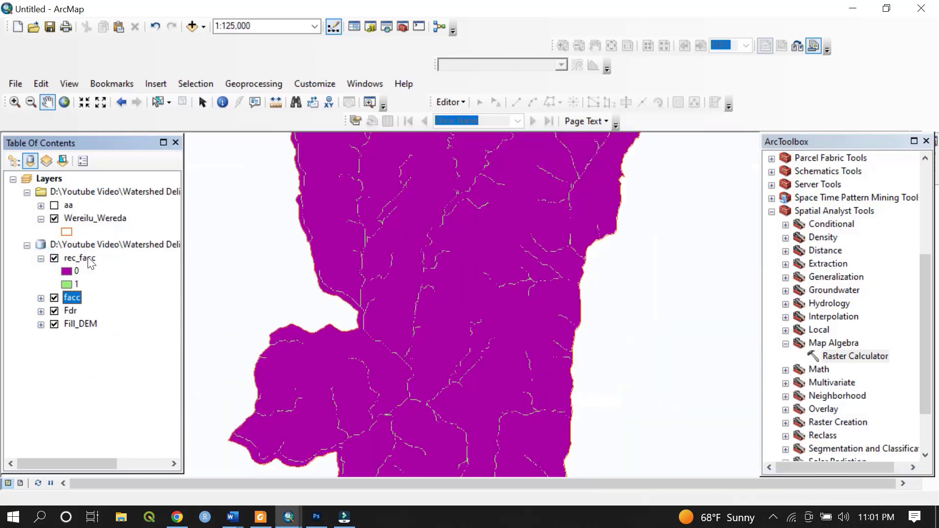
{"action": "right_click", "coordinate": [89, 262]}
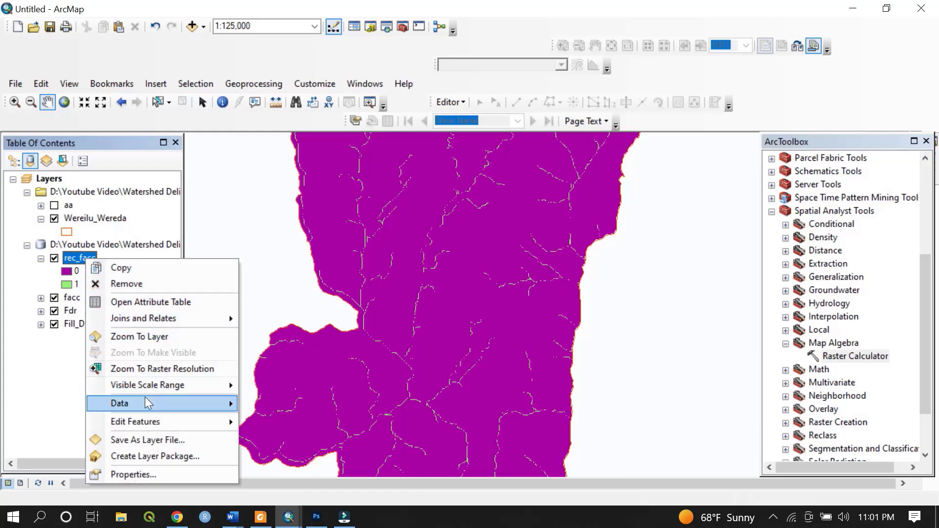
{"action": "left_click", "coordinate": [136, 337]}
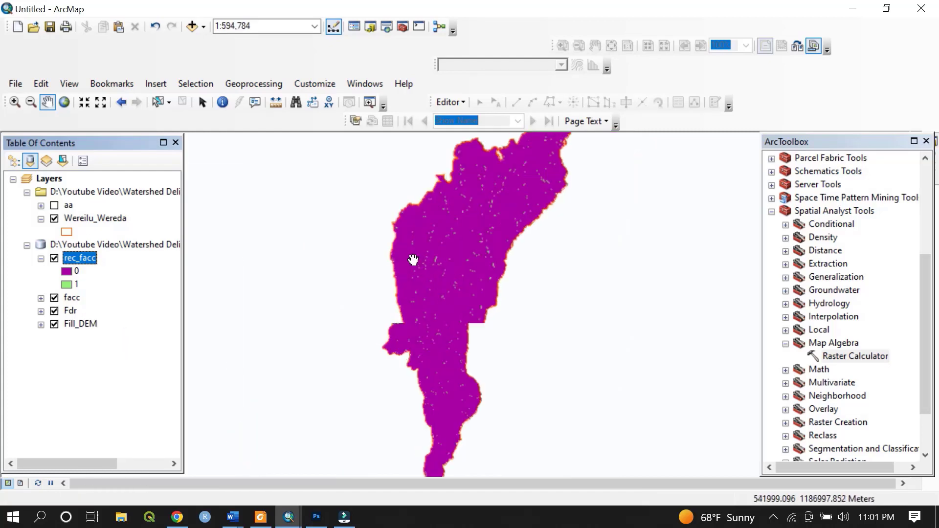
{"action": "scroll", "coordinate": [492, 258], "scroll_direction": "down", "scroll_amount": 3}
{"action": "left_click_drag", "start_coordinate": [360, 272], "coordinate": [419, 279]}
{"action": "scroll", "coordinate": [408, 287], "scroll_direction": "down", "scroll_amount": 3}
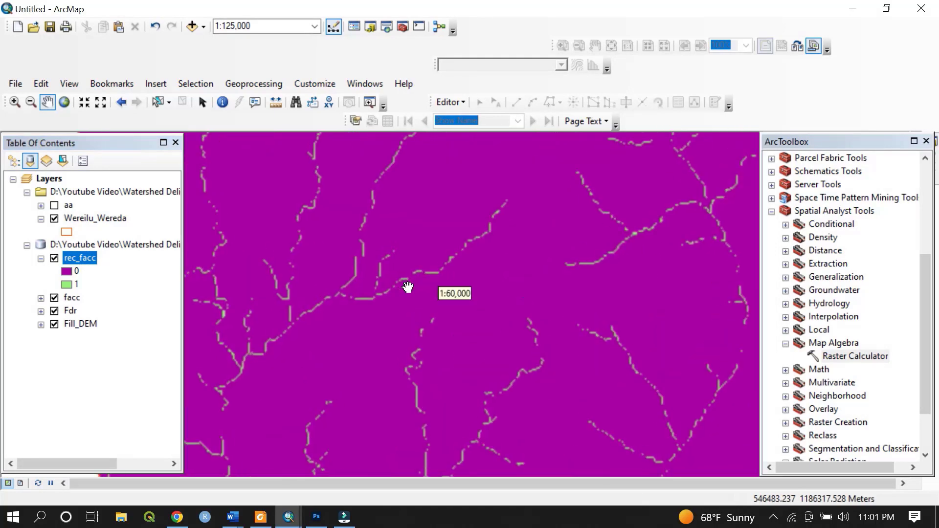
Examine how the tributaries join in the rec_facc stream raster, from individual cells out to the wider network
{"action": "scroll", "coordinate": [293, 313], "scroll_direction": "down", "scroll_amount": 3}
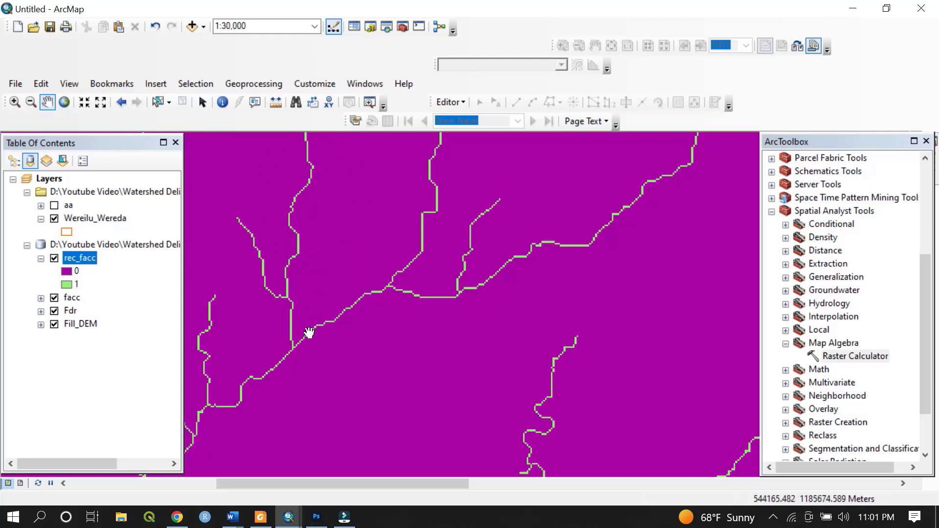
{"action": "scroll", "coordinate": [289, 342], "scroll_direction": "down", "scroll_amount": 3}
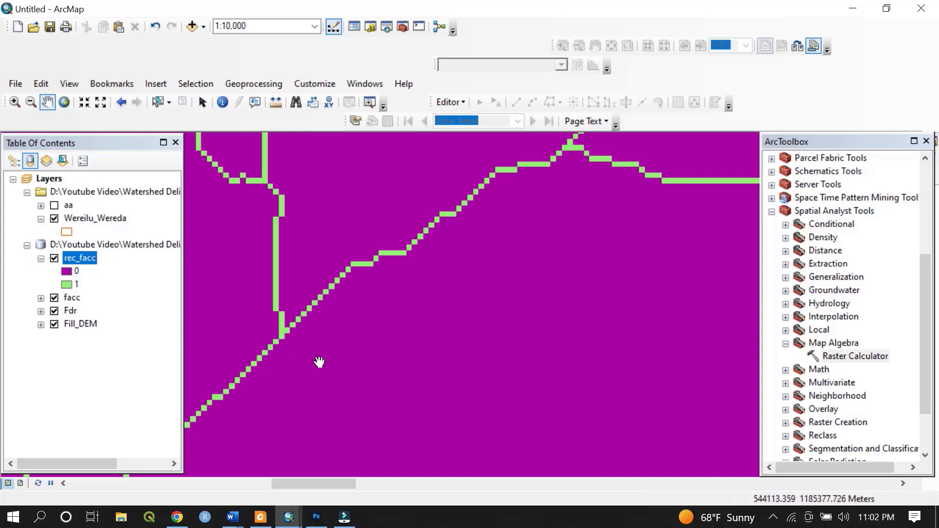
{"action": "scroll", "coordinate": [319, 362], "scroll_direction": "down", "scroll_amount": 3}
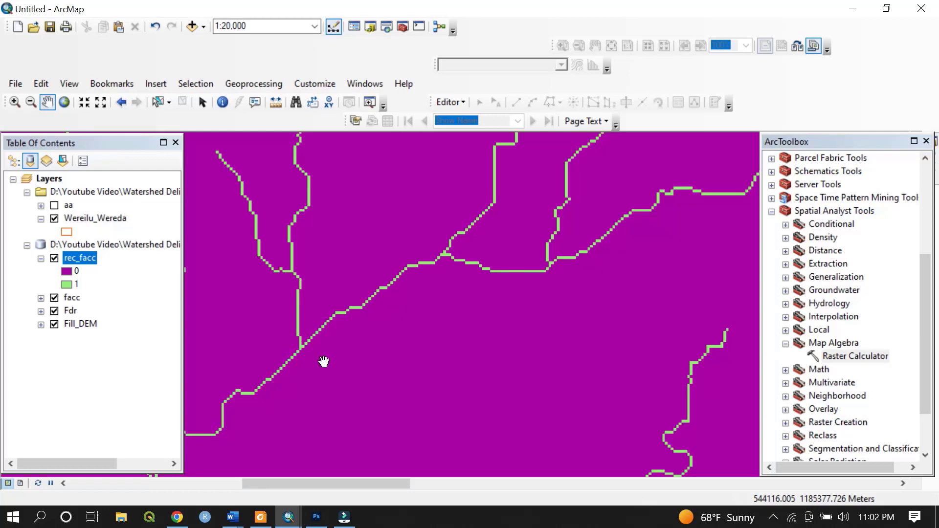
{"action": "scroll", "coordinate": [324, 362], "scroll_direction": "down", "scroll_amount": 4}
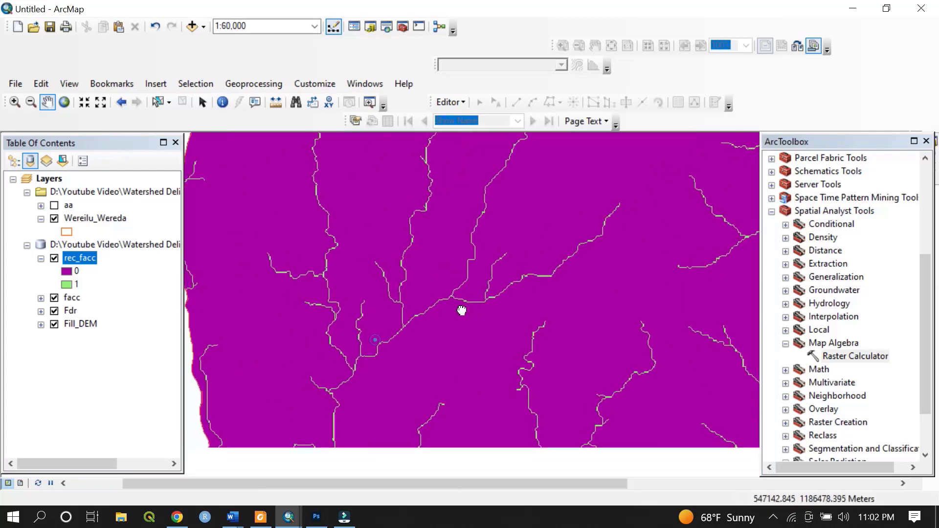
{"action": "scroll", "coordinate": [462, 311], "scroll_direction": "down", "scroll_amount": 3}
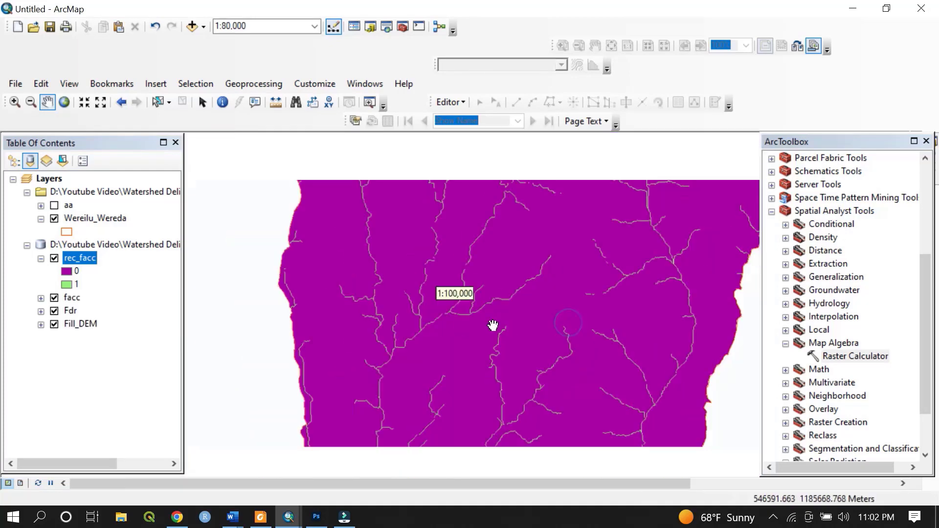
{"action": "scroll", "coordinate": [493, 326], "scroll_direction": "down", "scroll_amount": 3}
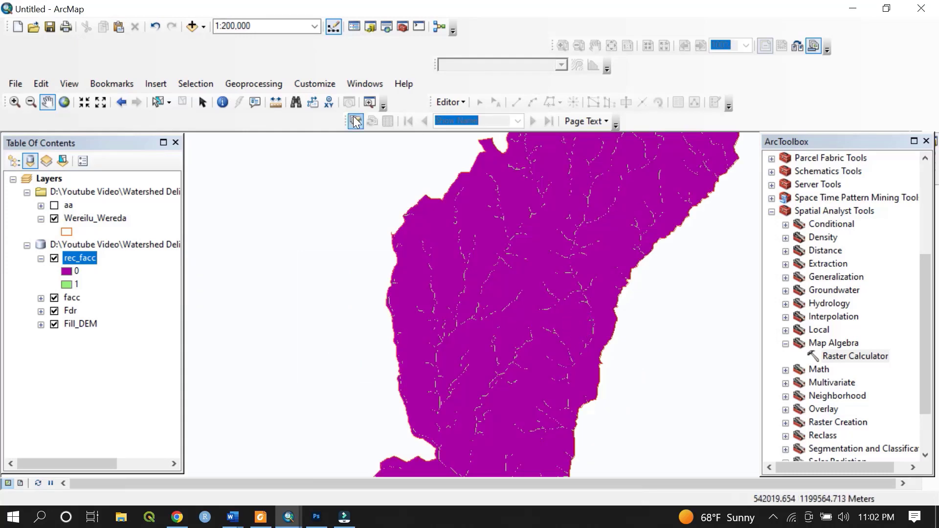
Start a new point shapefile named outelet in the Preprocess folder of Watershed Delination, with ArcToolbox closed
{"action": "left_click", "coordinate": [926, 142]}
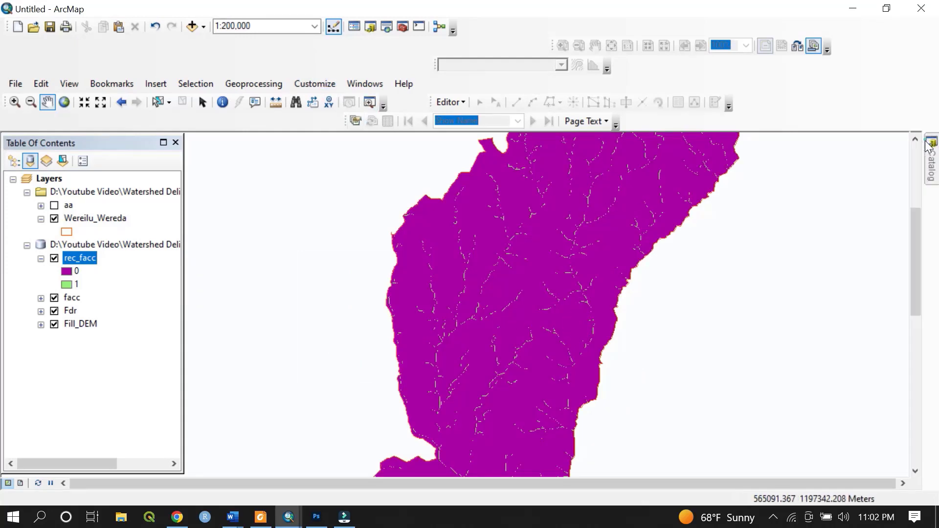
{"action": "left_click", "coordinate": [931, 152]}
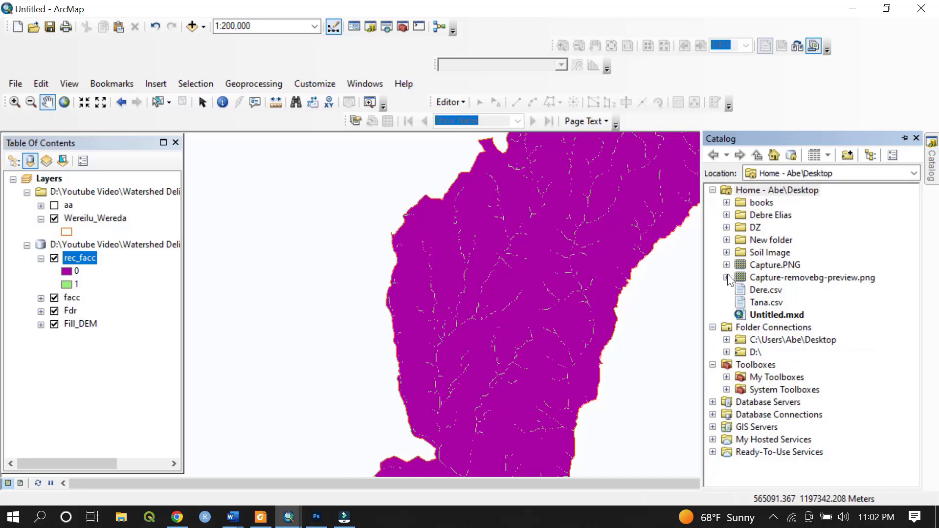
{"action": "right_click", "coordinate": [806, 327]}
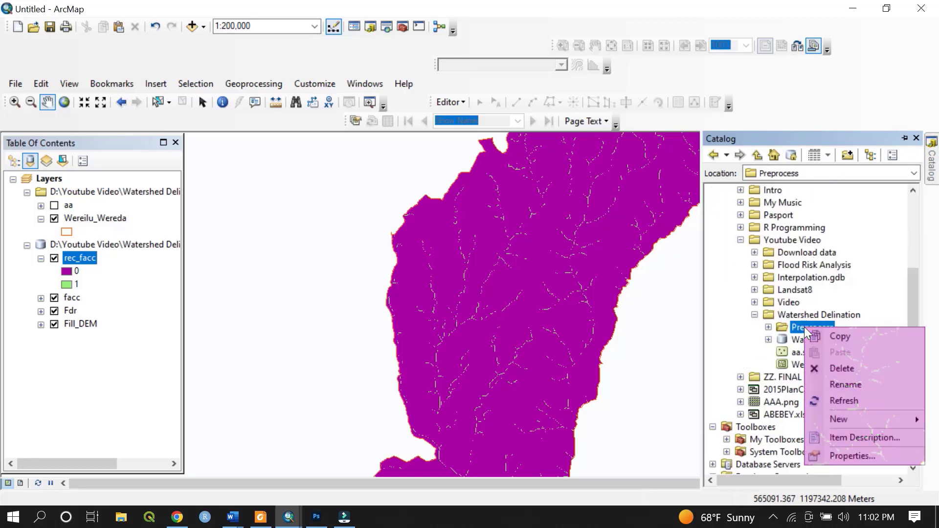
{"action": "mouse_move", "coordinate": [851, 424]}
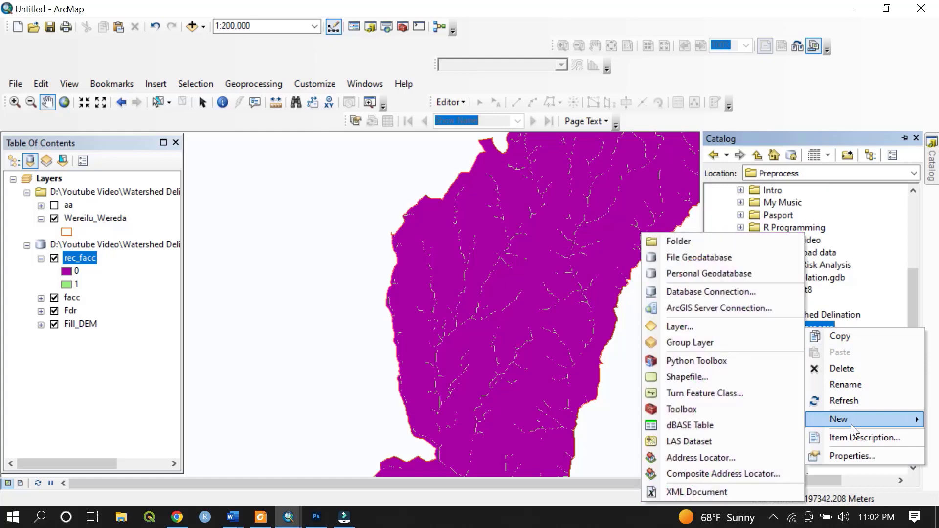
{"action": "left_click", "coordinate": [708, 373]}
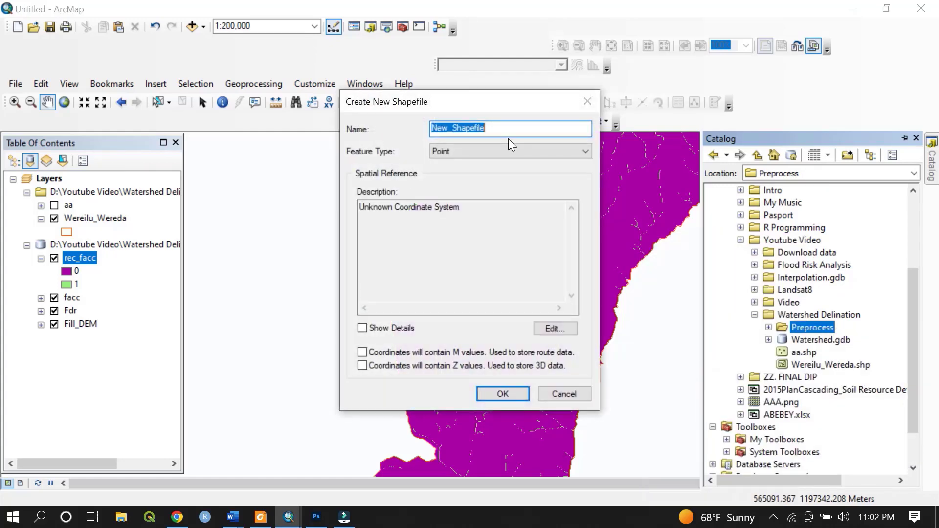
{"action": "type", "text": "outelet"}
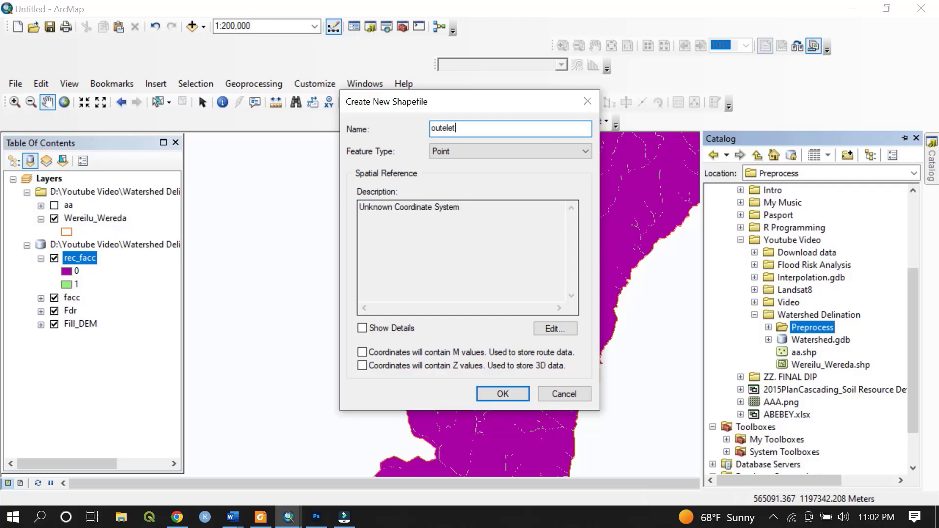
{"action": "left_click_drag", "start_coordinate": [459, 107], "coordinate": [296, 98]}
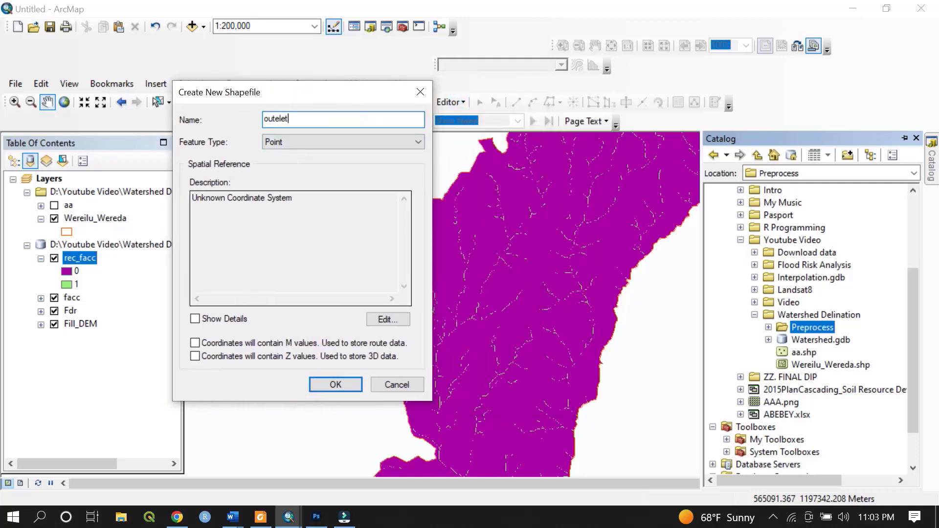
Assign the WGS 1984 UTM Zone 37N coordinate system to the outelet shapefile and create it
{"action": "left_click_drag", "start_coordinate": [195, 198], "coordinate": [292, 198]}
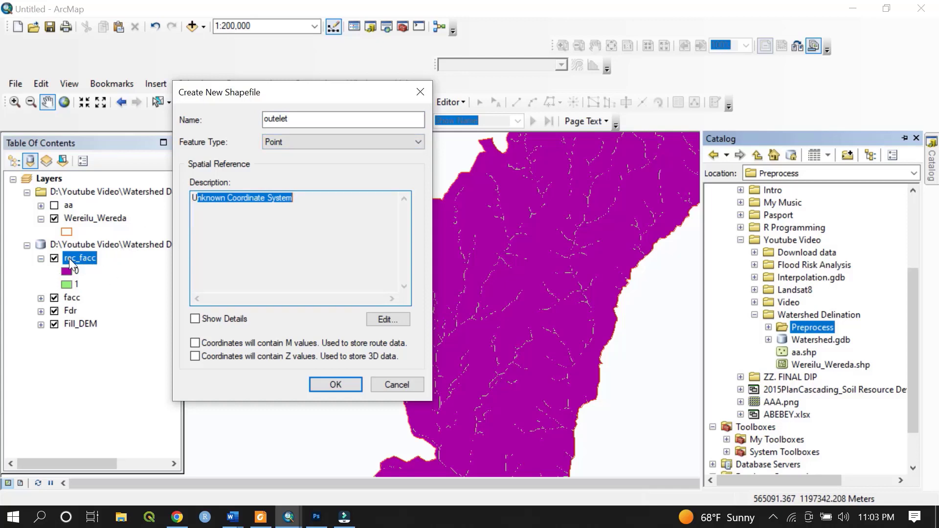
{"action": "left_click", "coordinate": [388, 319]}
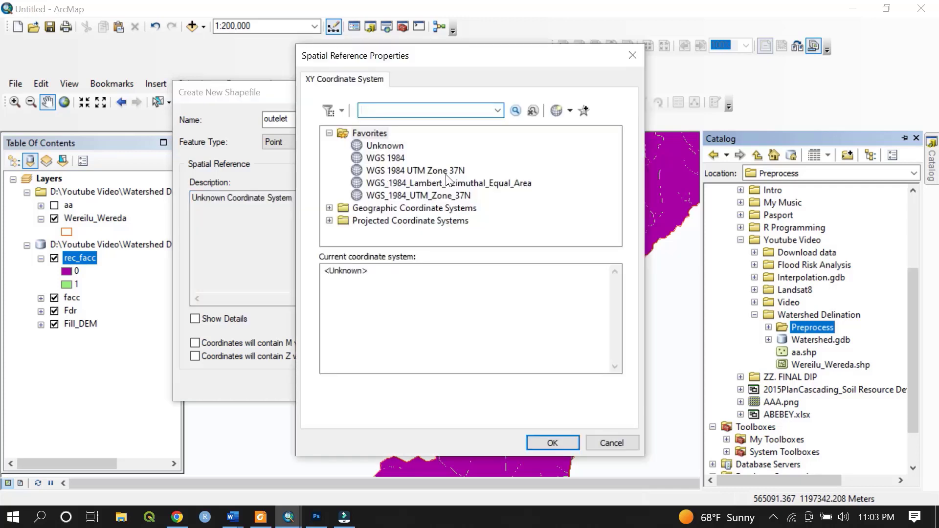
{"action": "left_click", "coordinate": [400, 172]}
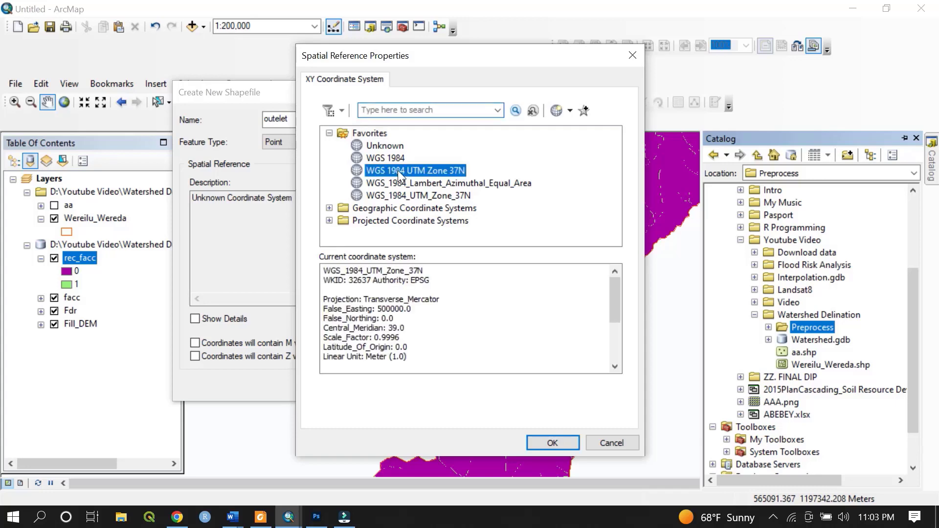
{"action": "left_click", "coordinate": [552, 443]}
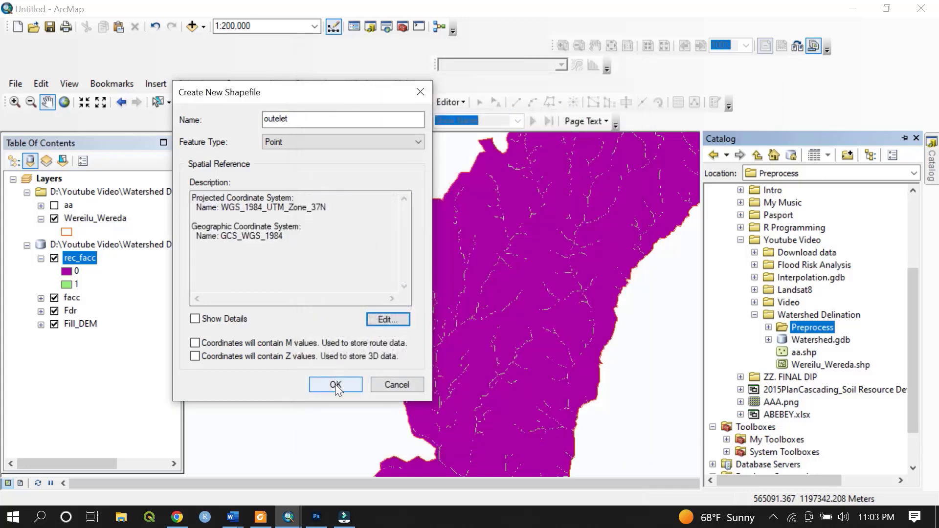
{"action": "left_click", "coordinate": [335, 386]}
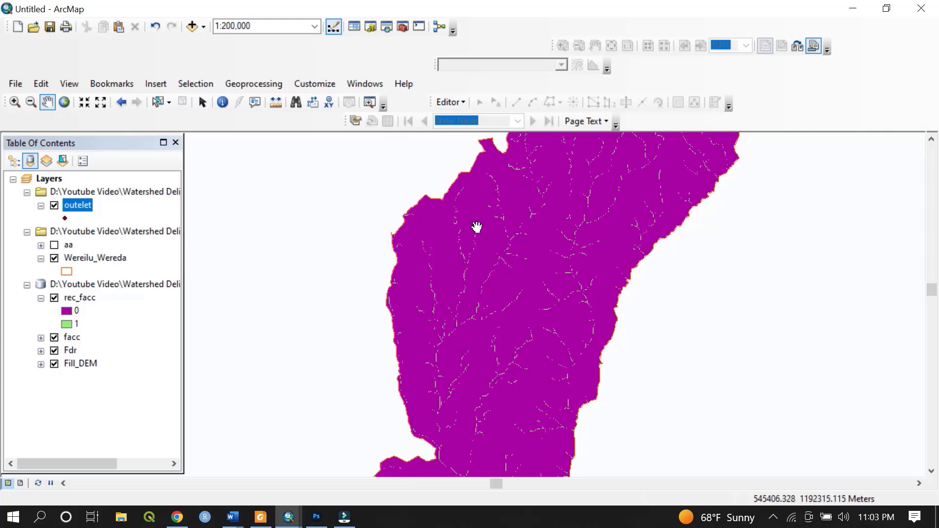
Start an edit session on the outelet layer
{"action": "left_click", "coordinate": [451, 105]}
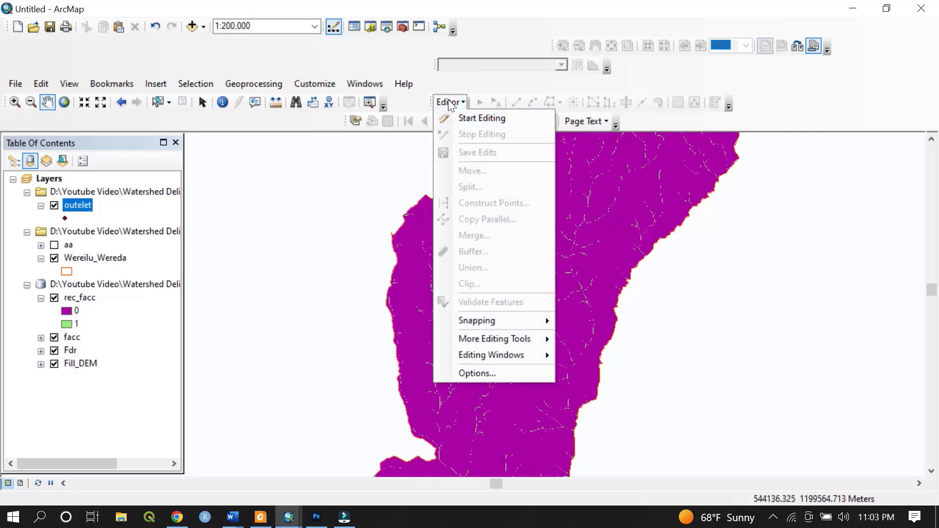
{"action": "left_click", "coordinate": [466, 117]}
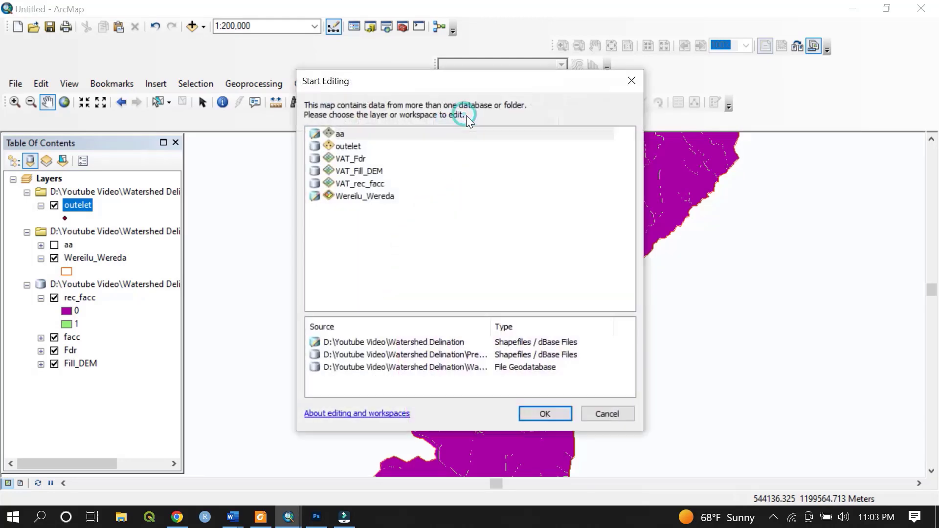
{"action": "left_click", "coordinate": [353, 146]}
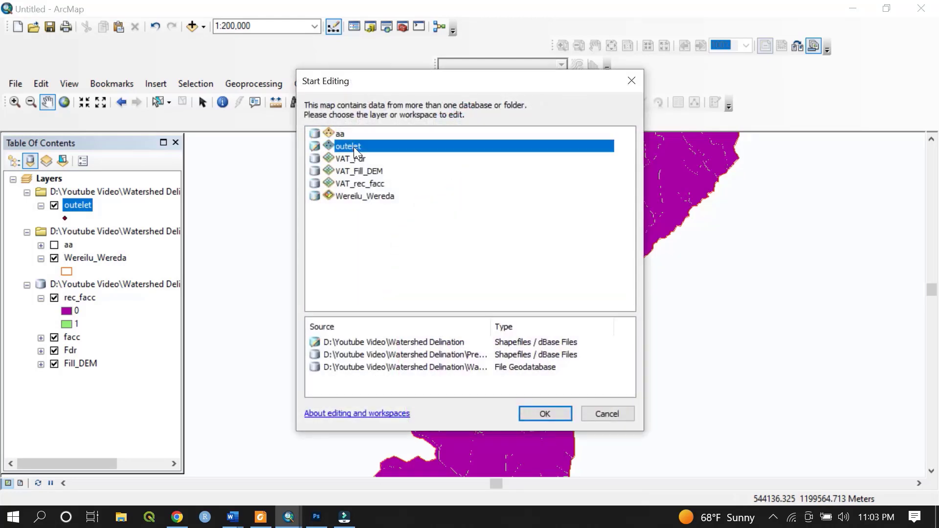
{"action": "left_click", "coordinate": [568, 415]}
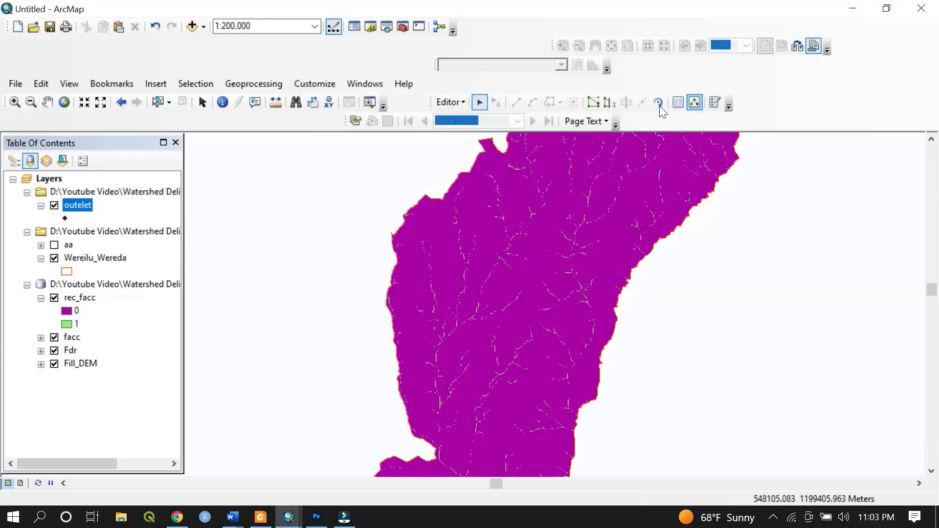
Using the outelet template's Point tool, place an outlet point on the stream cells where two tributaries join in the wereda's northwest
{"action": "left_click", "coordinate": [709, 106]}
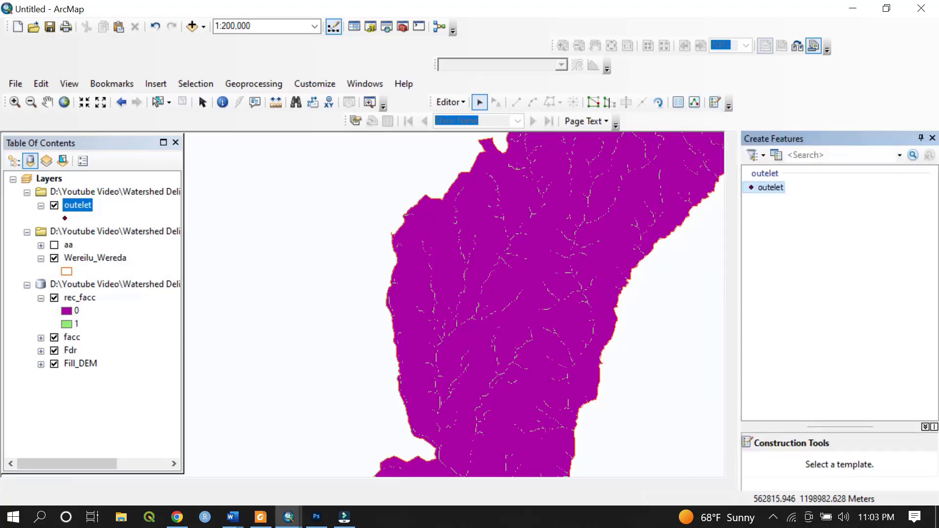
{"action": "left_click", "coordinate": [772, 188]}
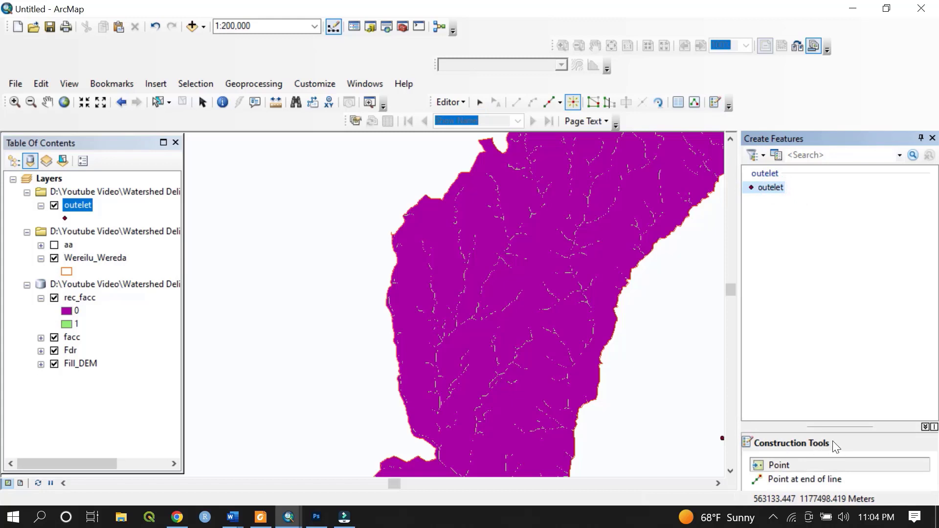
{"action": "left_click", "coordinate": [782, 465]}
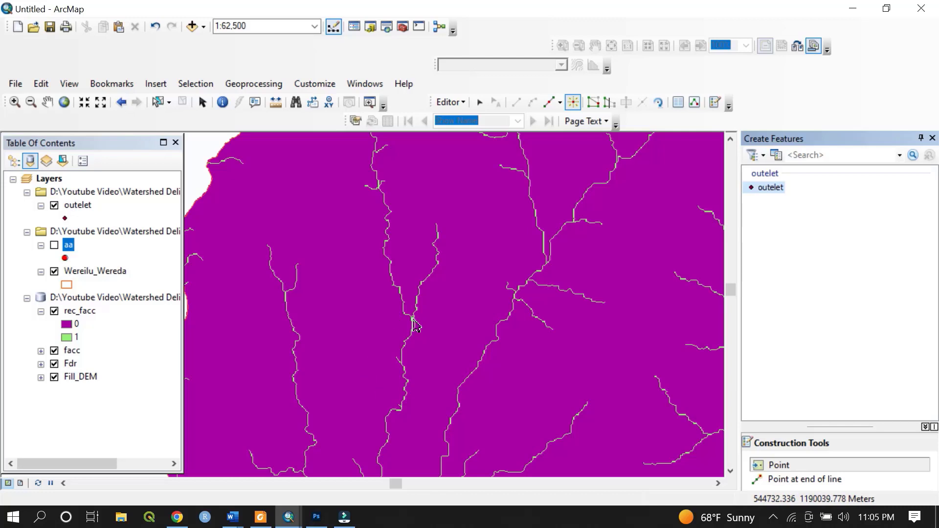
{"action": "scroll", "coordinate": [415, 324], "scroll_direction": "up", "scroll_amount": 5}
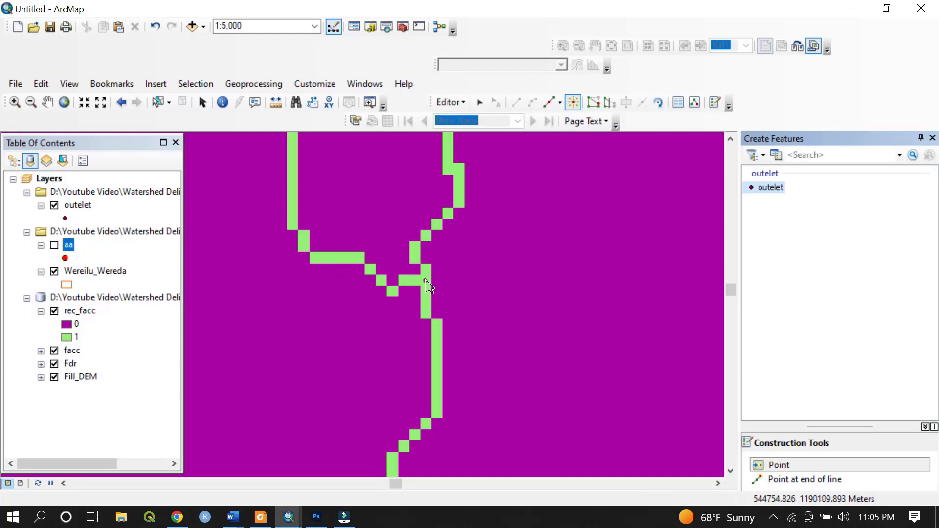
{"action": "scroll", "coordinate": [427, 285], "scroll_direction": "down", "scroll_amount": 2}
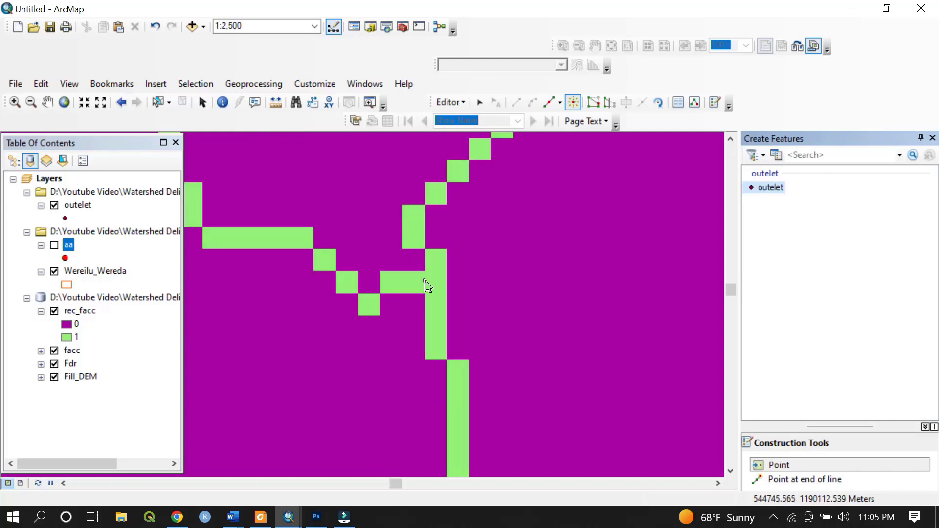
{"action": "left_click", "coordinate": [425, 280]}
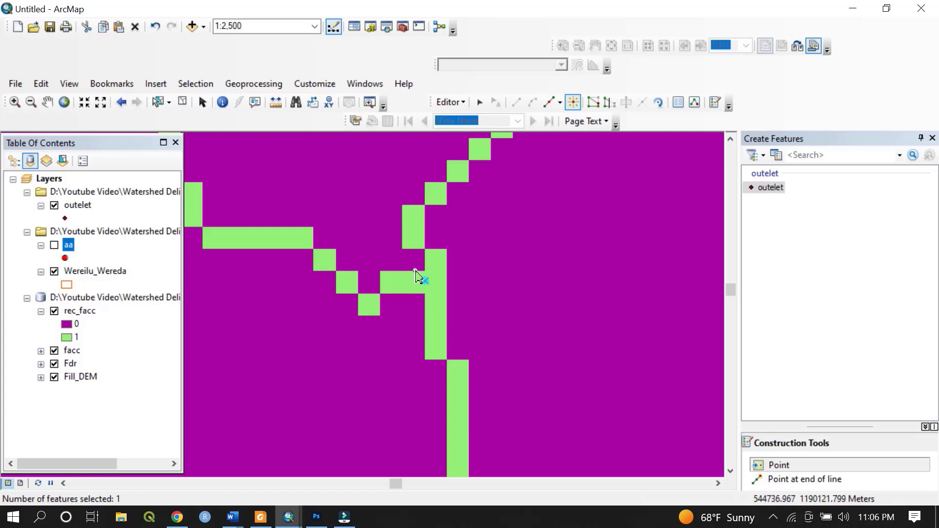
Place a second outlet point on the stream confluence farther downstream, southwest of the first outlet
{"action": "scroll", "coordinate": [252, 311], "scroll_direction": "up", "scroll_amount": 3}
{"action": "scroll", "coordinate": [327, 314], "scroll_direction": "up", "scroll_amount": 1}
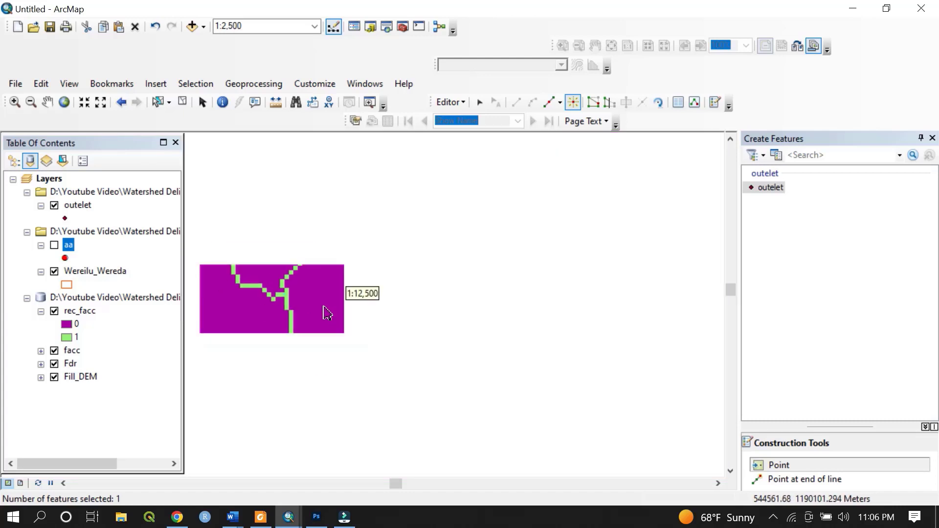
{"action": "scroll", "coordinate": [358, 320], "scroll_direction": "up", "scroll_amount": 3}
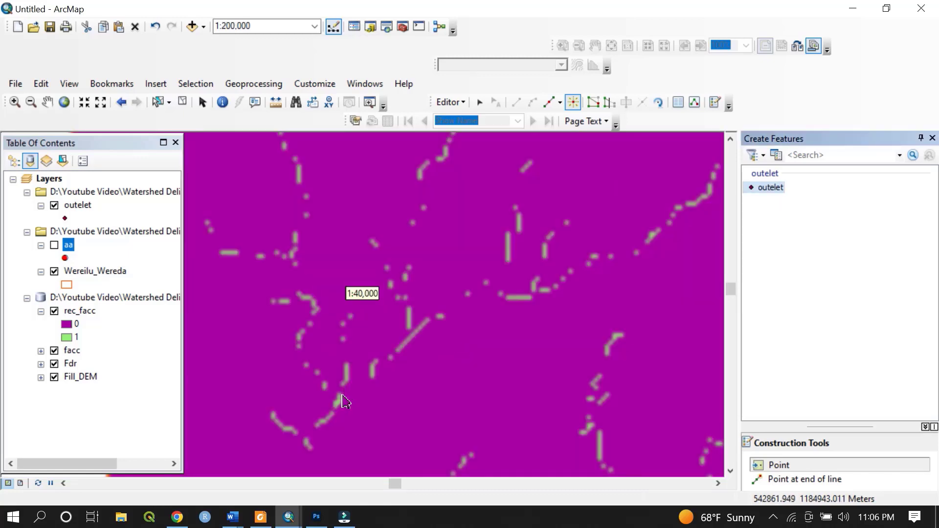
{"action": "scroll", "coordinate": [345, 418], "scroll_direction": "down", "scroll_amount": 5}
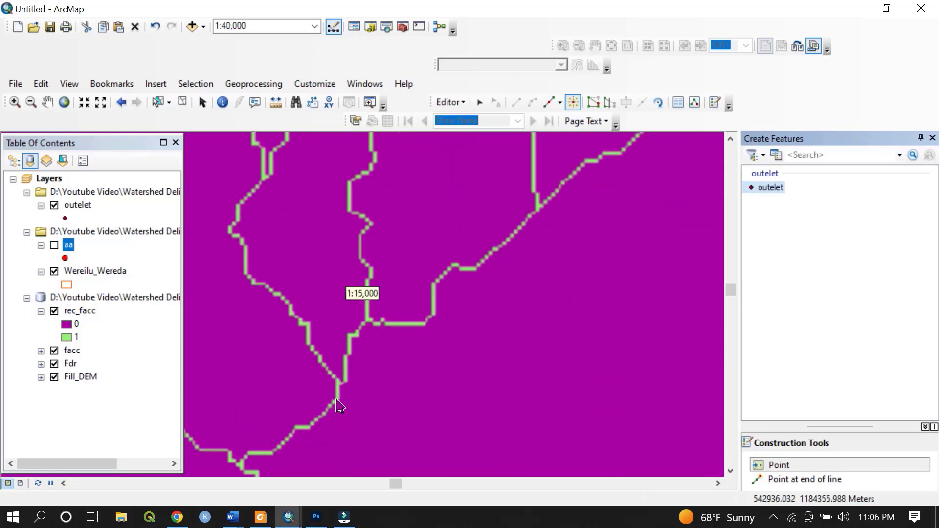
{"action": "scroll", "coordinate": [372, 432], "scroll_direction": "down", "scroll_amount": 2}
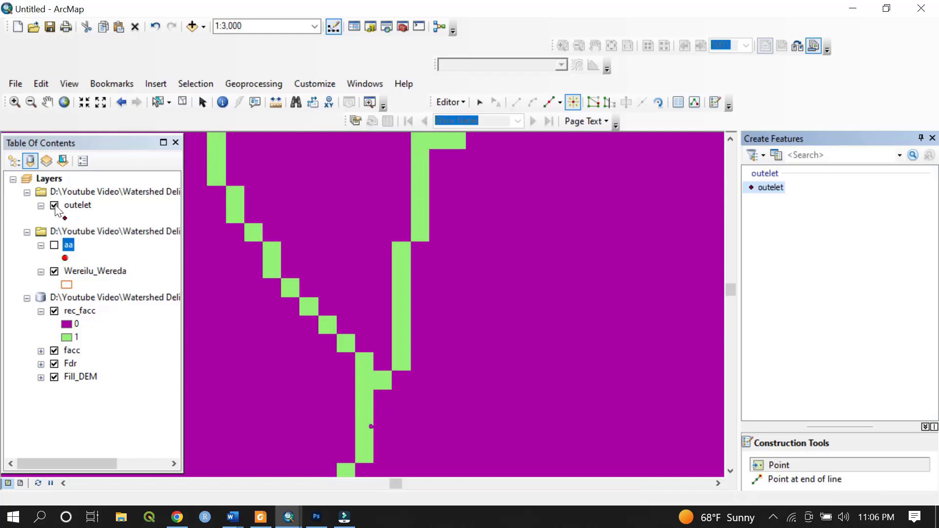
{"action": "left_click", "coordinate": [385, 385]}
{"action": "scroll", "coordinate": [409, 303], "scroll_direction": "up", "scroll_amount": 3}
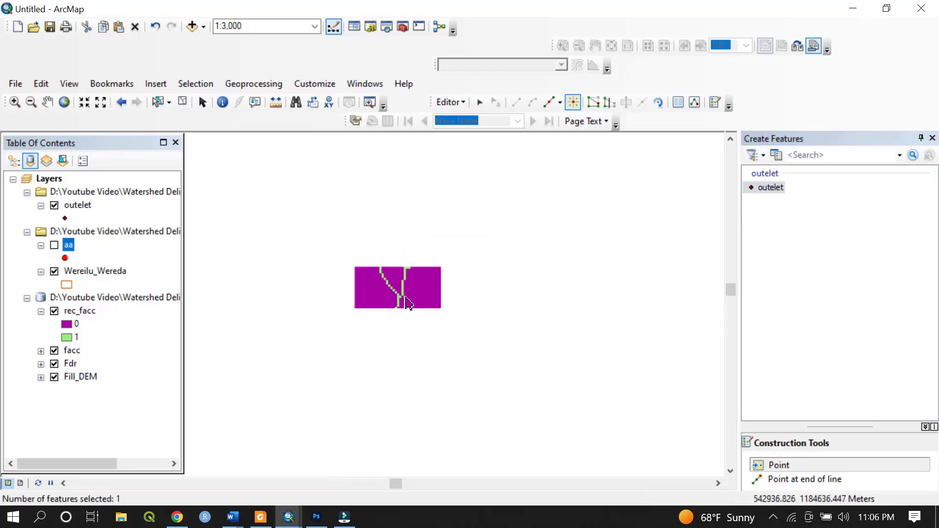
{"action": "scroll", "coordinate": [423, 313], "scroll_direction": "up", "scroll_amount": 3}
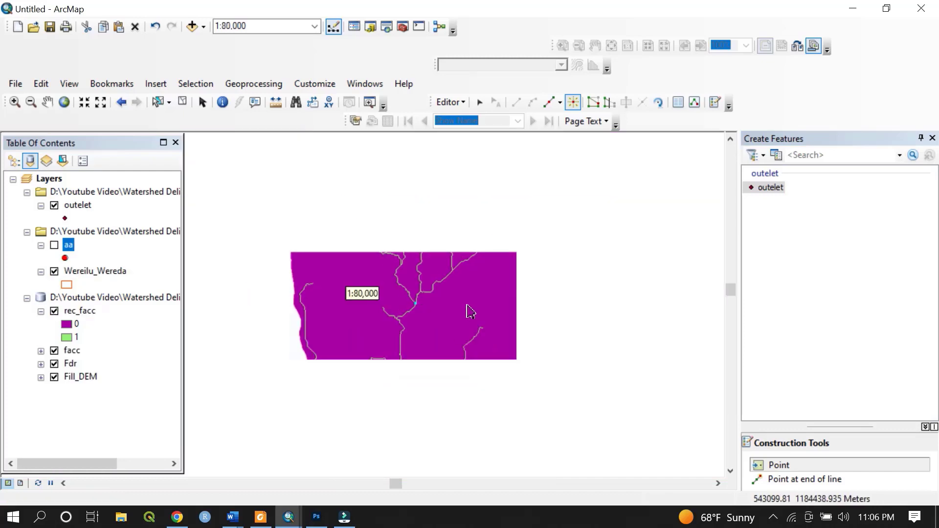
{"action": "scroll", "coordinate": [469, 311], "scroll_direction": "up", "scroll_amount": 4}
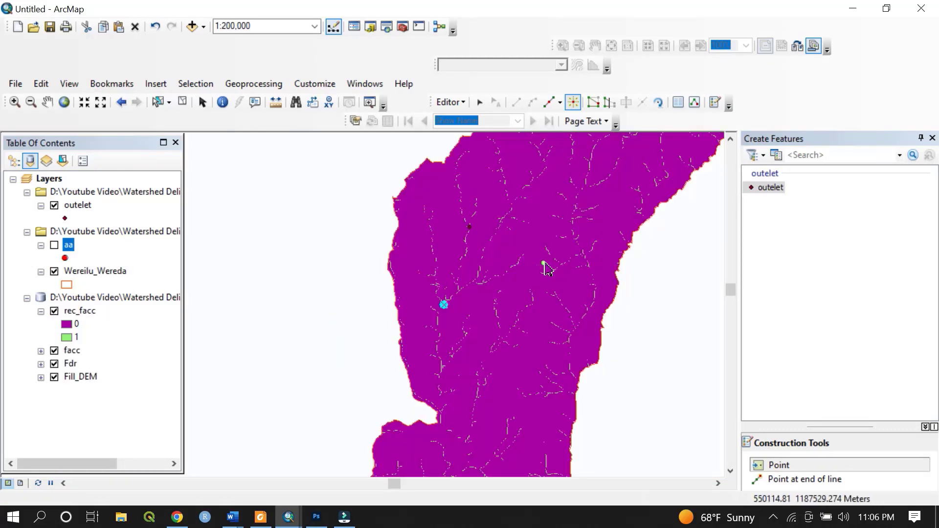
Place a third outlet point on the stream cells where two tributaries join, just east of the first outlet
{"action": "scroll", "coordinate": [511, 220], "scroll_direction": "down", "scroll_amount": 8}
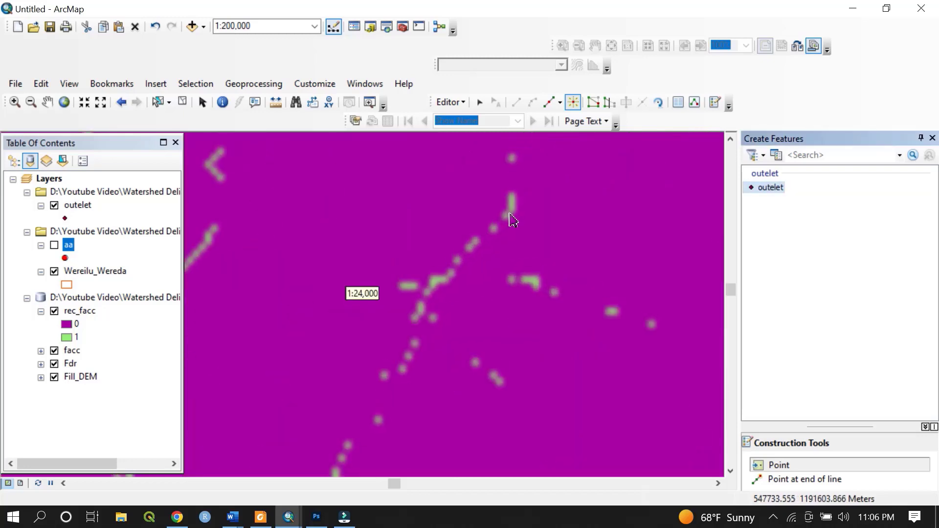
{"action": "scroll", "coordinate": [511, 219], "scroll_direction": "down", "scroll_amount": 9}
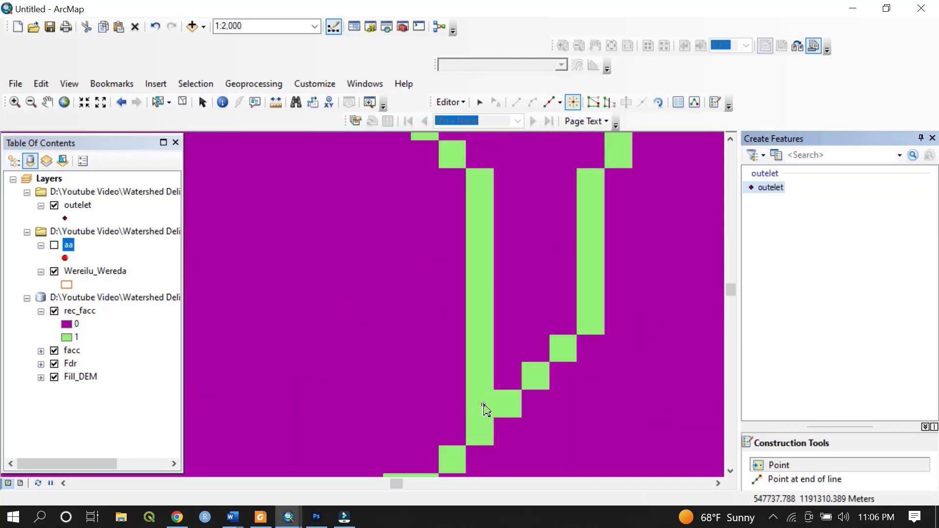
{"action": "left_click", "coordinate": [485, 410]}
{"action": "scroll", "coordinate": [517, 350], "scroll_direction": "up", "scroll_amount": 9}
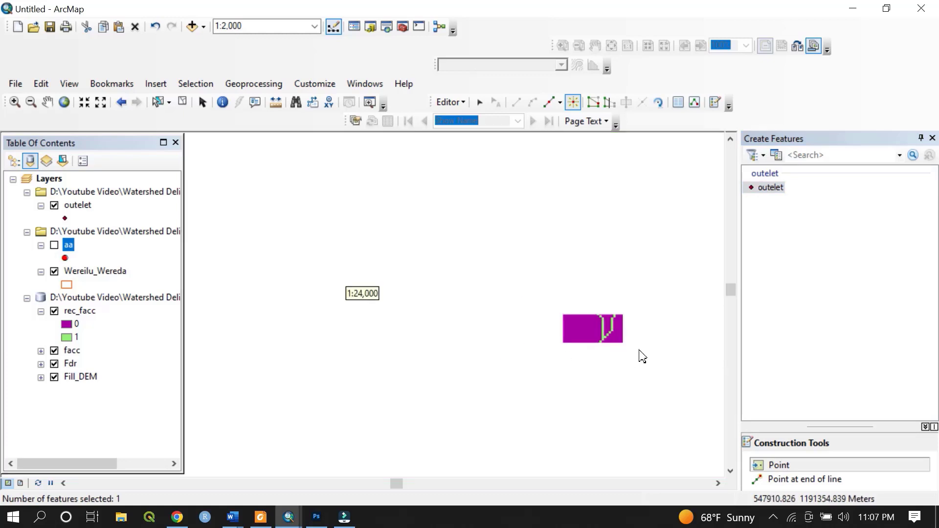
Place a fourth outlet point on the next stream confluence east of the third outlet
{"action": "scroll", "coordinate": [600, 335], "scroll_direction": "up", "scroll_amount": 1}
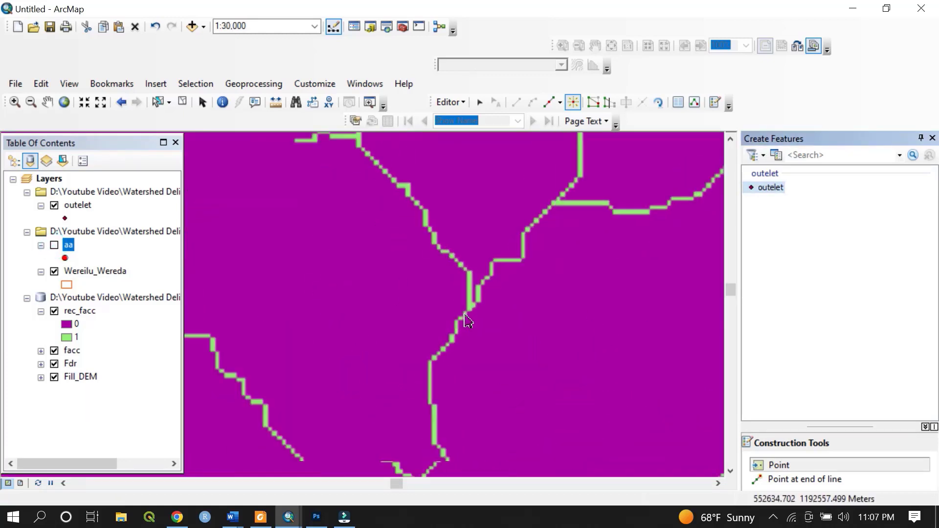
{"action": "scroll", "coordinate": [468, 321], "scroll_direction": "down", "scroll_amount": 10}
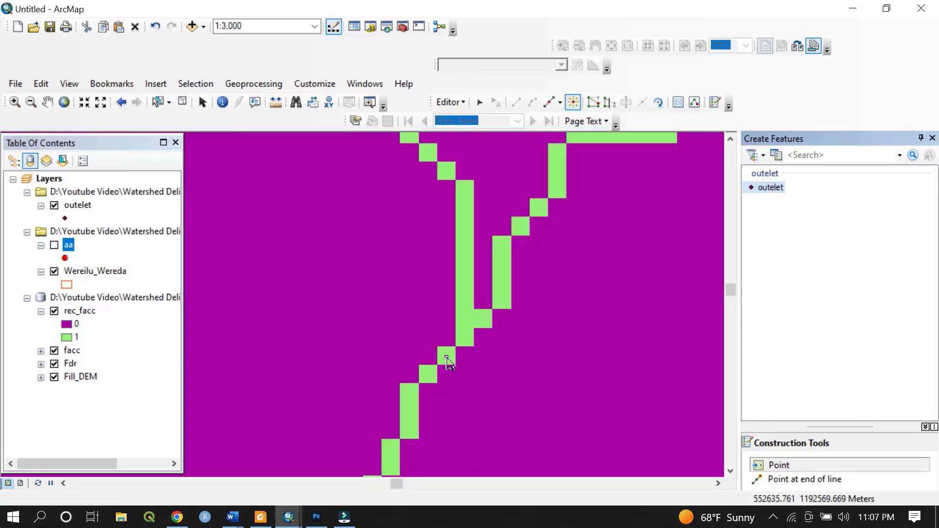
{"action": "scroll", "coordinate": [448, 362], "scroll_direction": "down", "scroll_amount": 4}
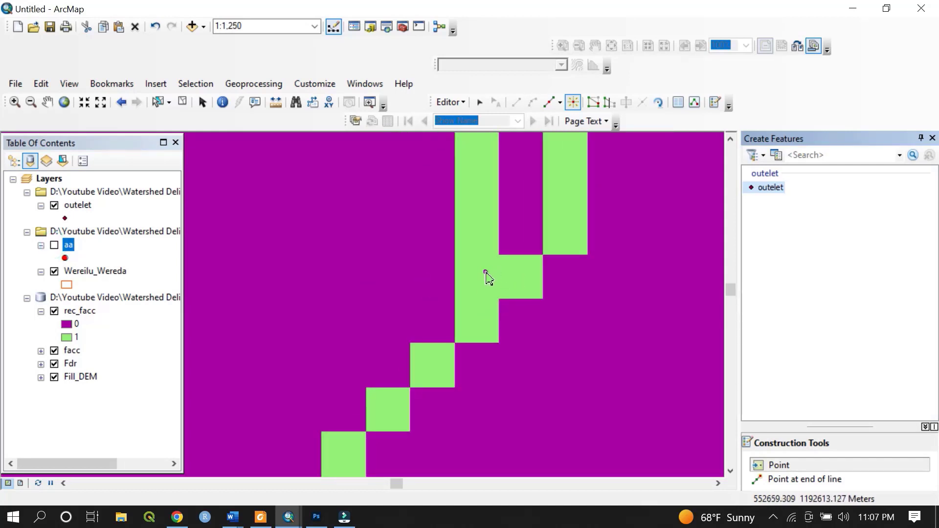
{"action": "left_click", "coordinate": [483, 274]}
{"action": "scroll", "coordinate": [411, 291], "scroll_direction": "up", "scroll_amount": 10}
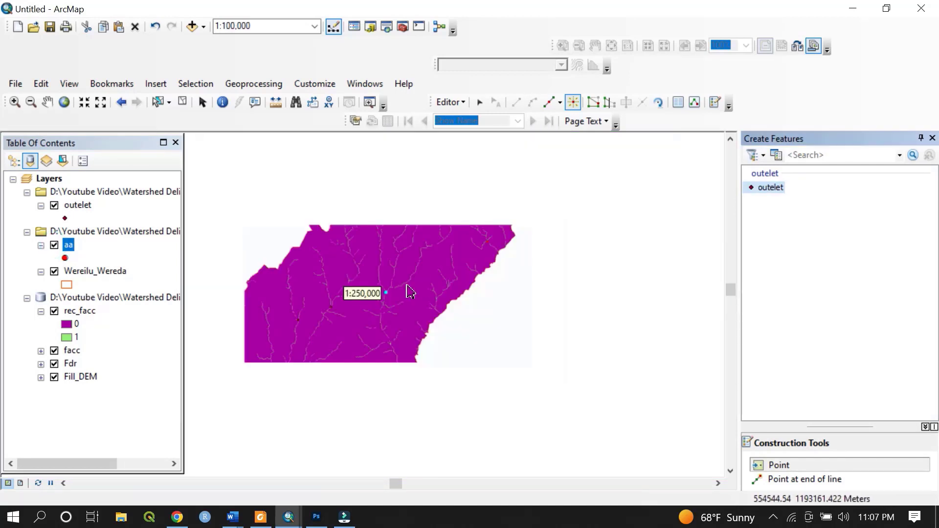
Place a fifth outlet point where the tributaries meet near the wereda's northeastern boundary
{"action": "scroll", "coordinate": [421, 292], "scroll_direction": "down", "scroll_amount": 4}
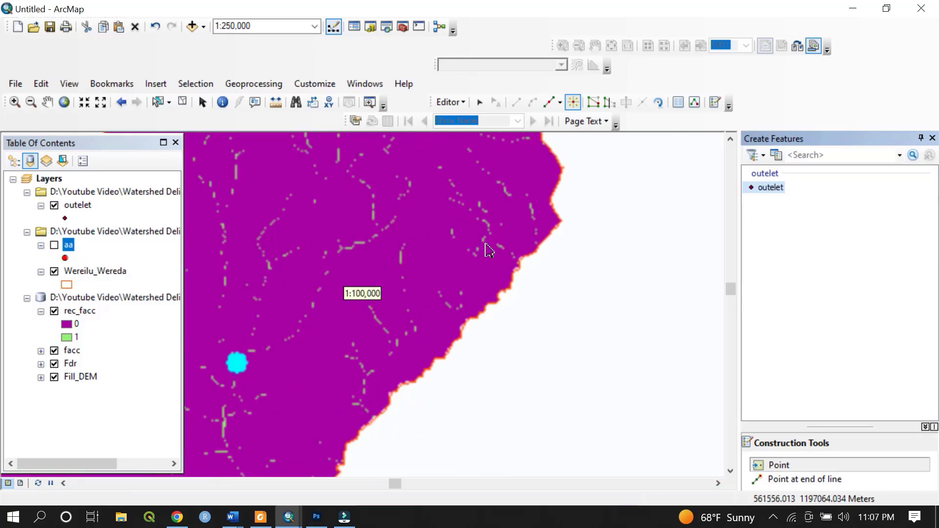
{"action": "scroll", "coordinate": [495, 240], "scroll_direction": "down", "scroll_amount": 5}
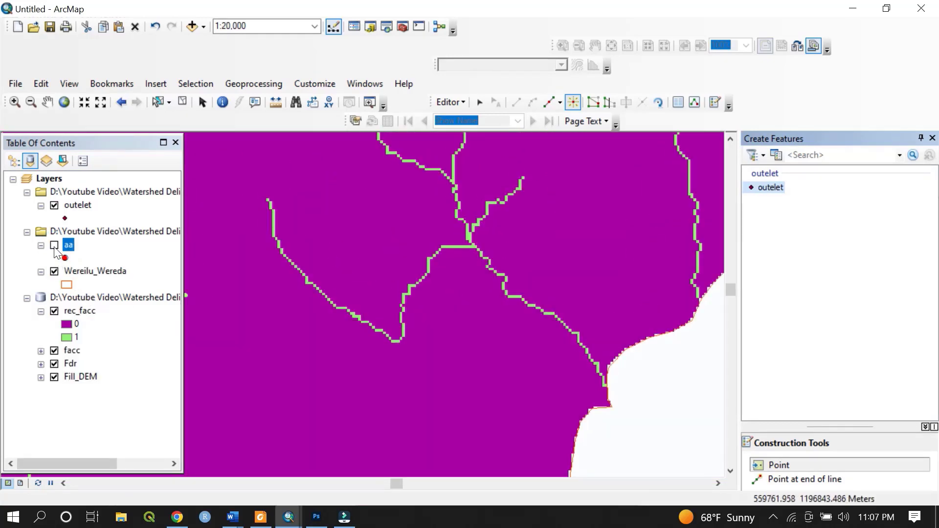
{"action": "scroll", "coordinate": [489, 247], "scroll_direction": "down", "scroll_amount": 5}
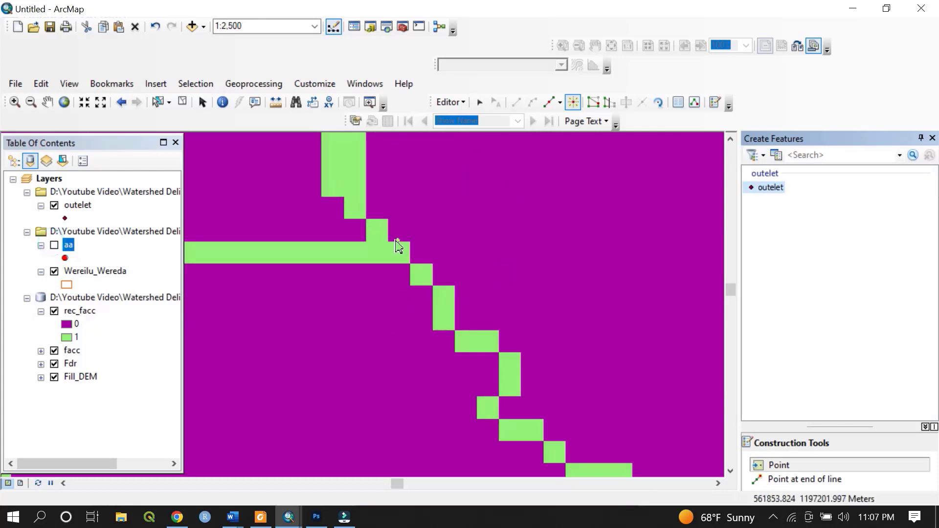
{"action": "left_click", "coordinate": [380, 250]}
{"action": "scroll", "coordinate": [381, 253], "scroll_direction": "up", "scroll_amount": 5}
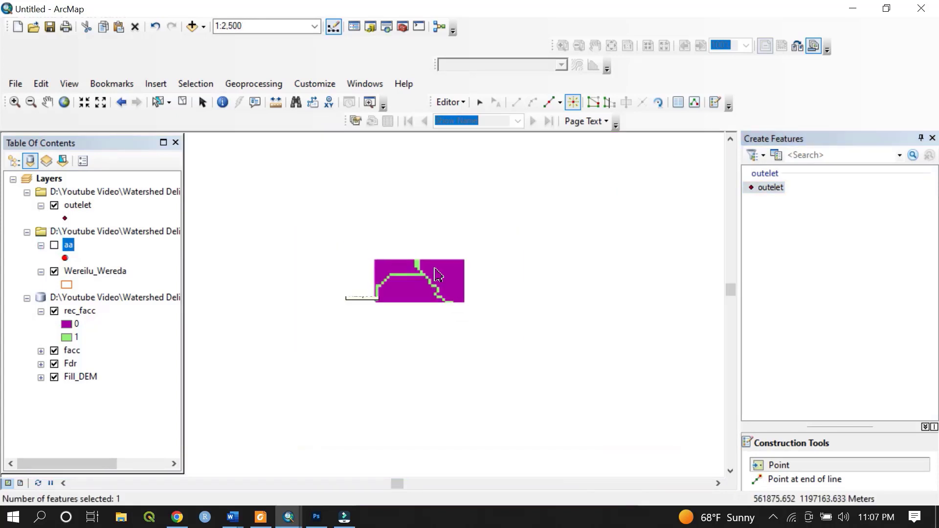
Place a sixth outlet point on the stream confluence northwest of the fifth outlet
{"action": "scroll", "coordinate": [438, 275], "scroll_direction": "up", "scroll_amount": 2}
{"action": "scroll", "coordinate": [436, 272], "scroll_direction": "up", "scroll_amount": 2}
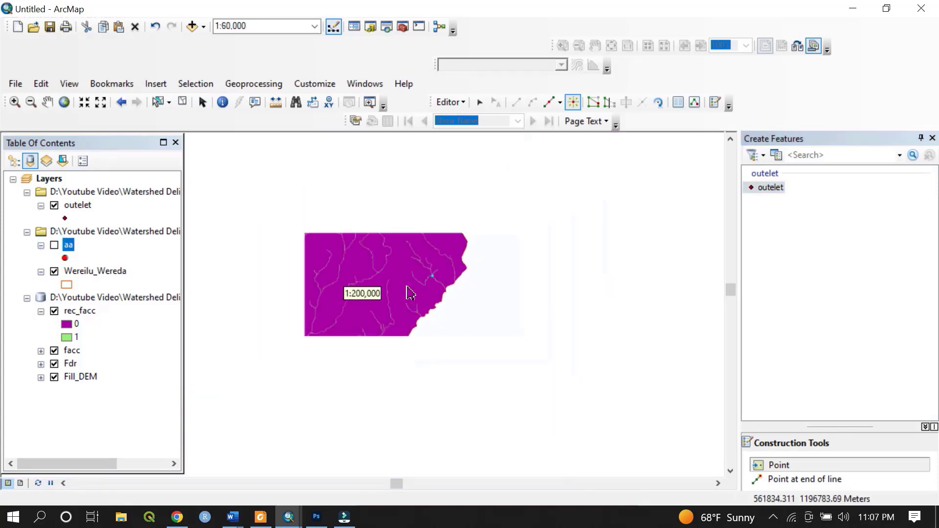
{"action": "scroll", "coordinate": [410, 293], "scroll_direction": "down", "scroll_amount": 3}
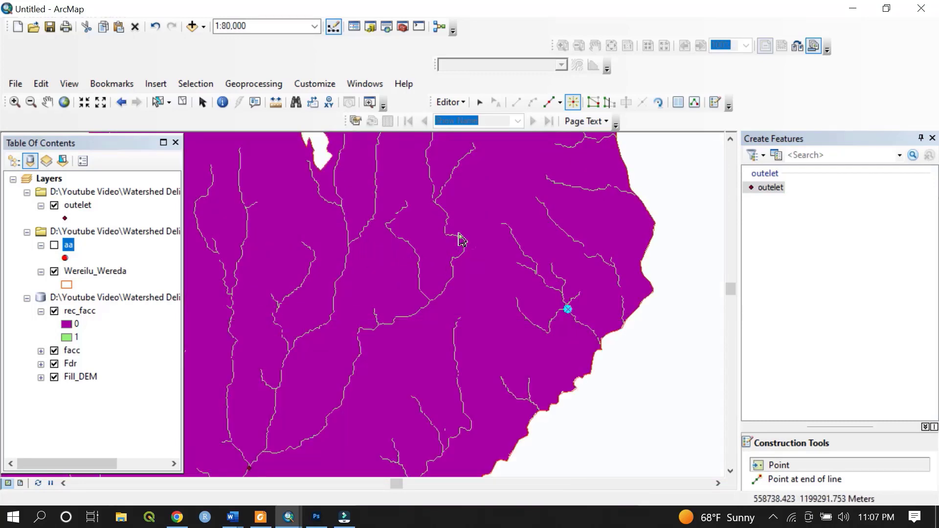
{"action": "scroll", "coordinate": [459, 240], "scroll_direction": "down", "scroll_amount": 8}
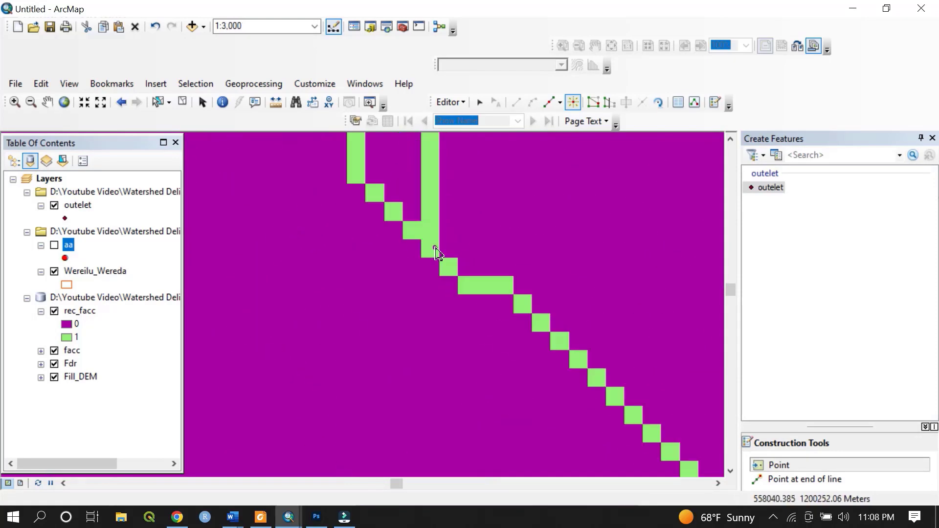
{"action": "left_click", "coordinate": [433, 249]}
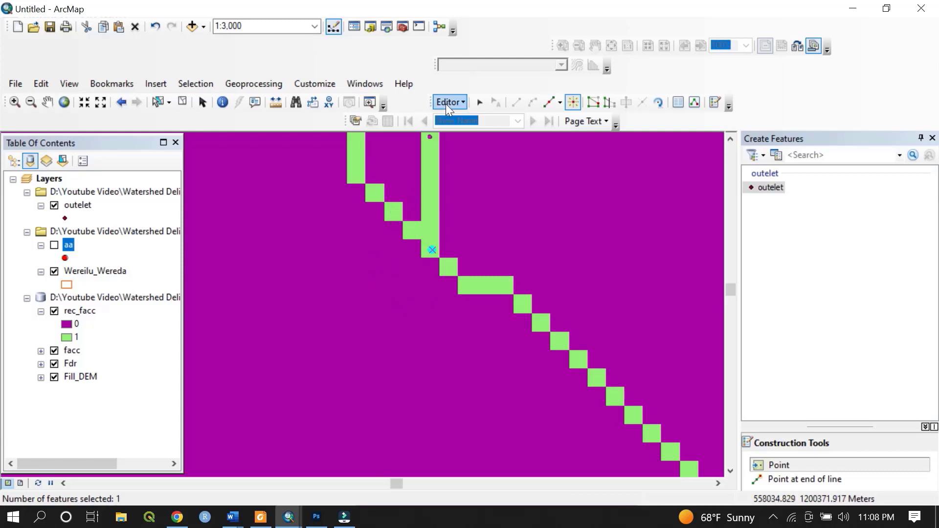
In the outelet attribute table, number the Id values of the six outlet points 1 to 6 in row order
{"action": "right_click", "coordinate": [78, 208]}
{"action": "left_click", "coordinate": [125, 226]}
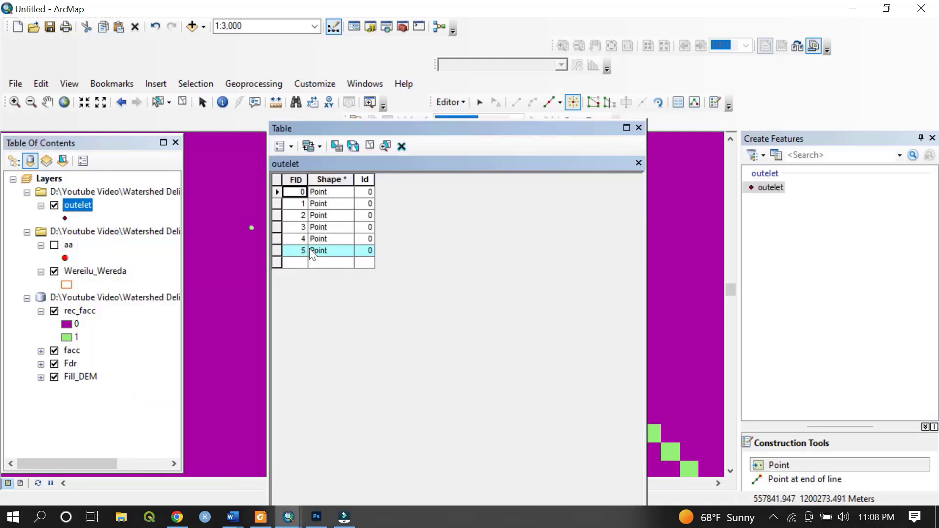
{"action": "left_click", "coordinate": [368, 193]}
{"action": "left_click", "coordinate": [368, 194]}
{"action": "key", "text": "BackSpace"}
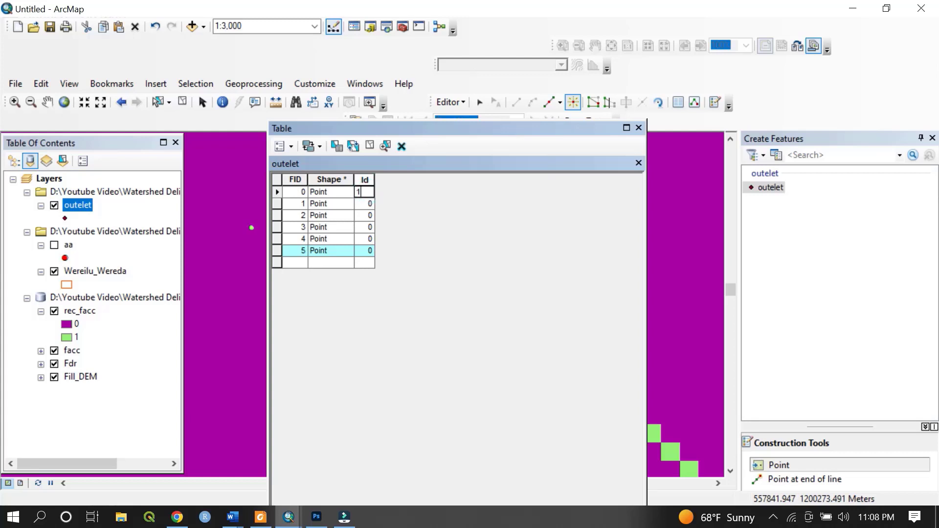
{"action": "type", "text": "1"}
{"action": "key", "text": "Return"}
{"action": "type", "text": "2"}
{"action": "key", "text": "Return"}
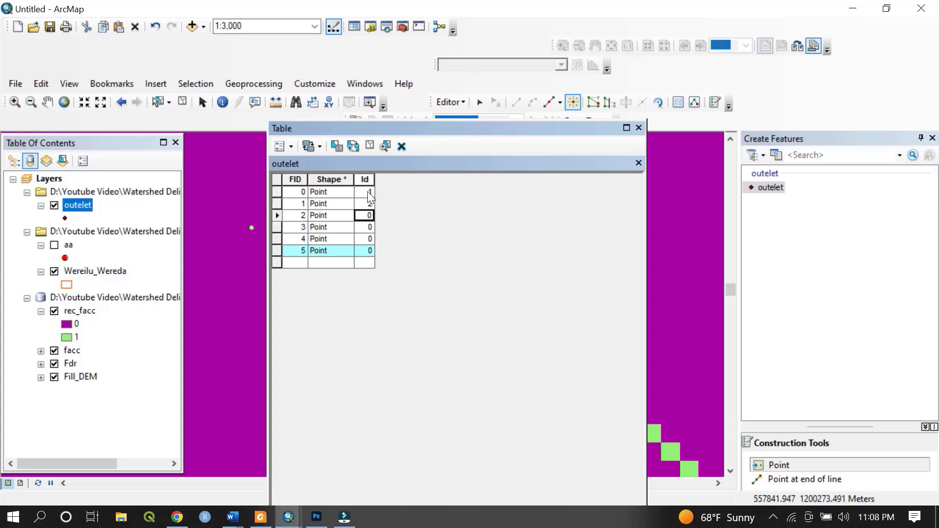
{"action": "type", "text": "3"}
{"action": "key", "text": "Return"}
{"action": "type", "text": "4"}
{"action": "key", "text": "Return"}
{"action": "type", "text": "5"}
{"action": "key", "text": "Return"}
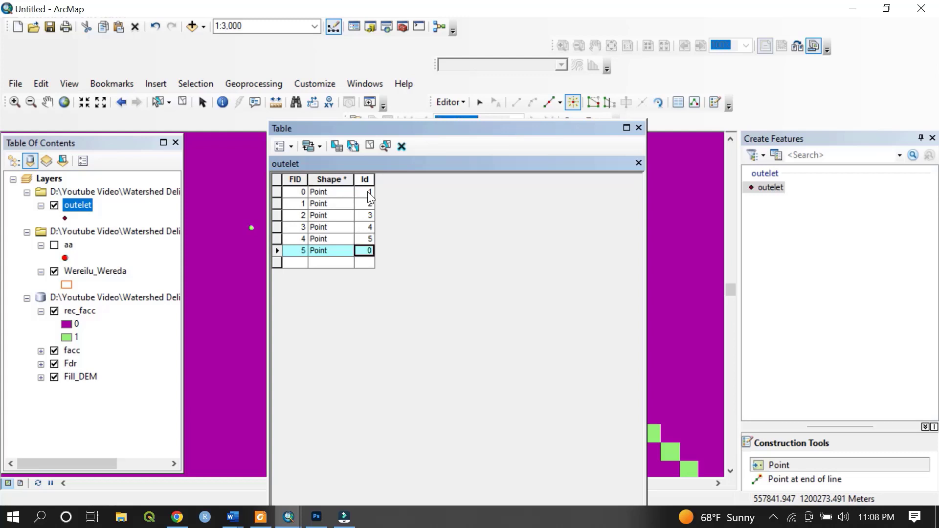
{"action": "type", "text": "6"}
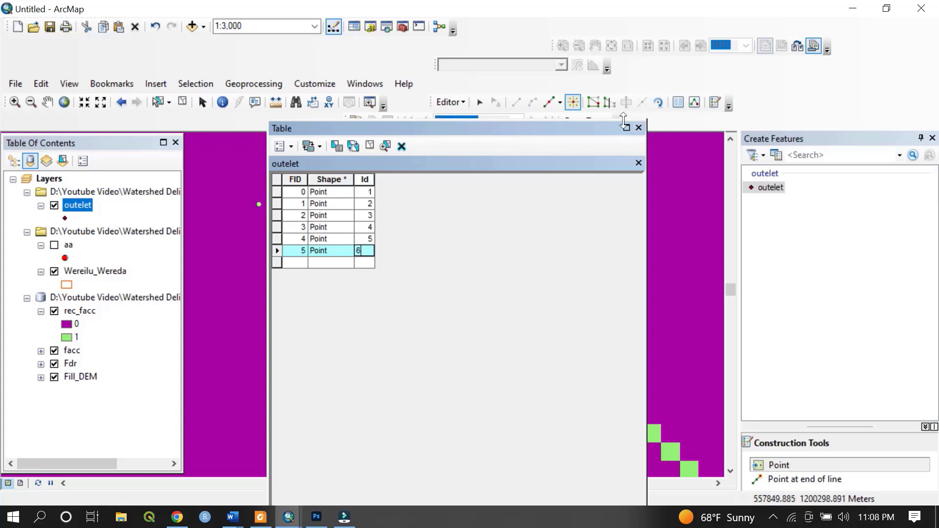
Close the attribute table, end the edit session with the edits saved, and close the Create Features window
{"action": "left_click", "coordinate": [639, 128]}
{"action": "left_click", "coordinate": [450, 102]}
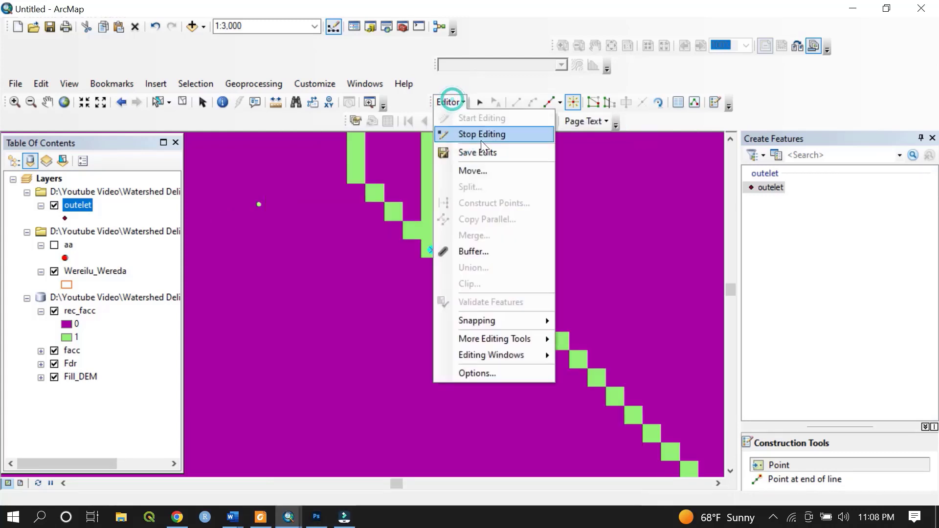
{"action": "left_click", "coordinate": [483, 132]}
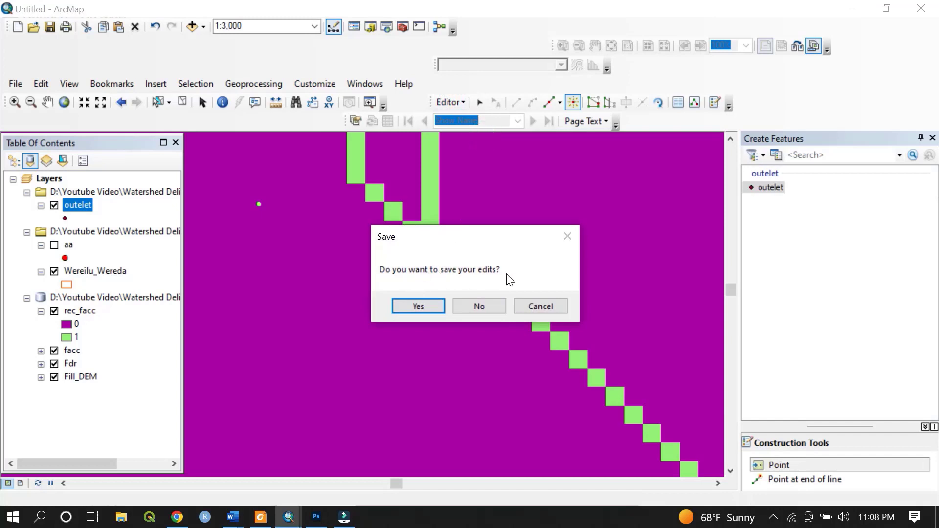
{"action": "left_click", "coordinate": [417, 306]}
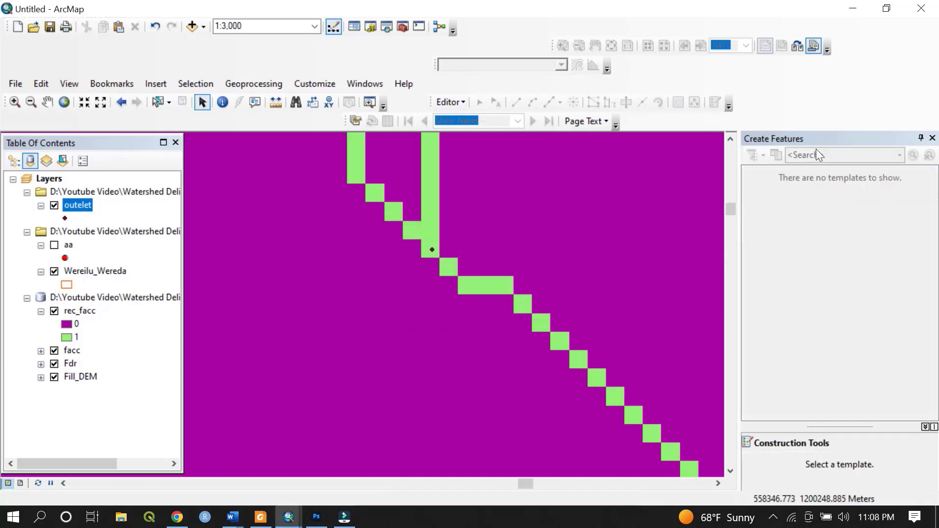
{"action": "left_click", "coordinate": [932, 139]}
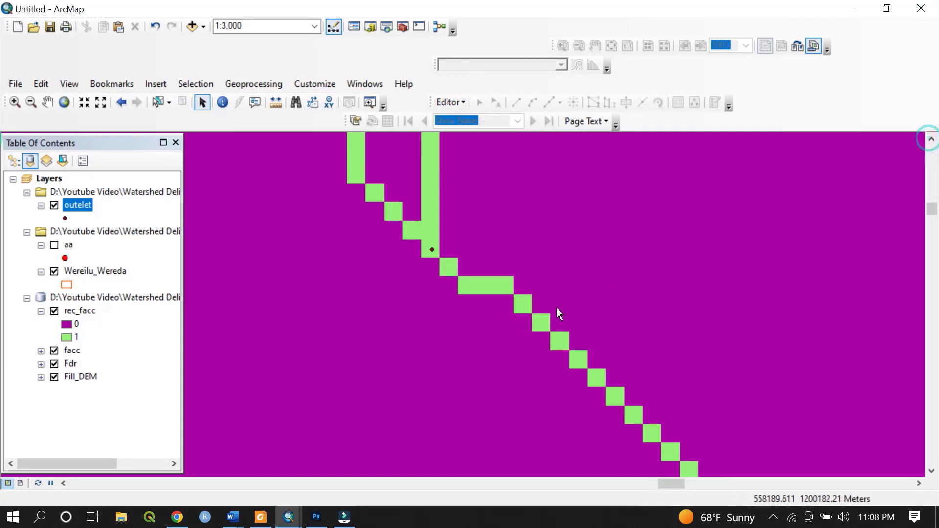
Open the Watershed tool from the Hydrology toolset of Spatial Analyst Tools
{"action": "scroll", "coordinate": [456, 319], "scroll_direction": "up", "scroll_amount": 3}
{"action": "scroll", "coordinate": [458, 325], "scroll_direction": "up", "scroll_amount": 3}
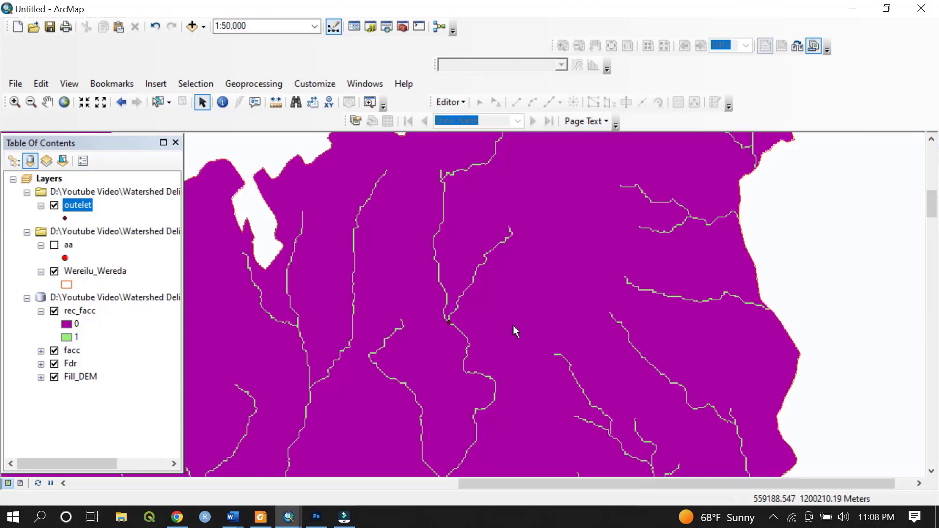
{"action": "scroll", "coordinate": [518, 320], "scroll_direction": "up", "scroll_amount": 3}
{"action": "scroll", "coordinate": [495, 332], "scroll_direction": "up", "scroll_amount": 3}
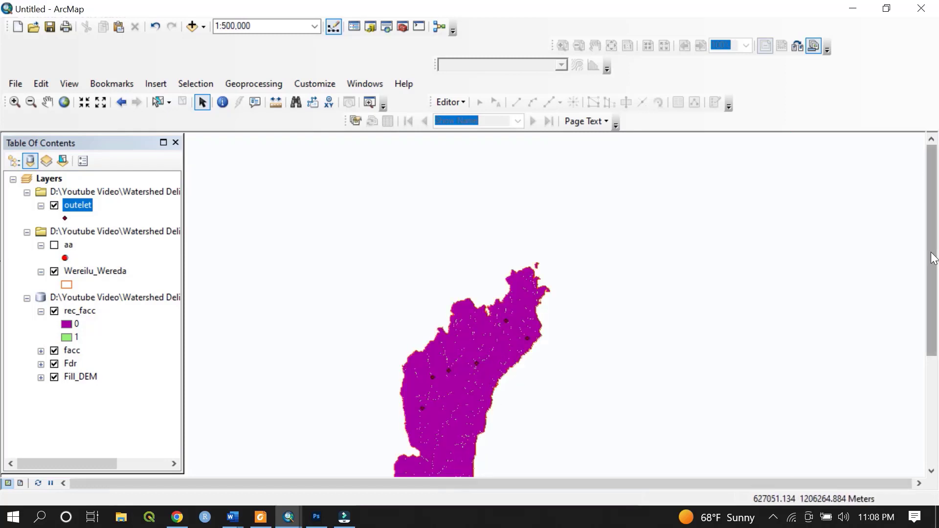
{"action": "key", "text": "Down"}
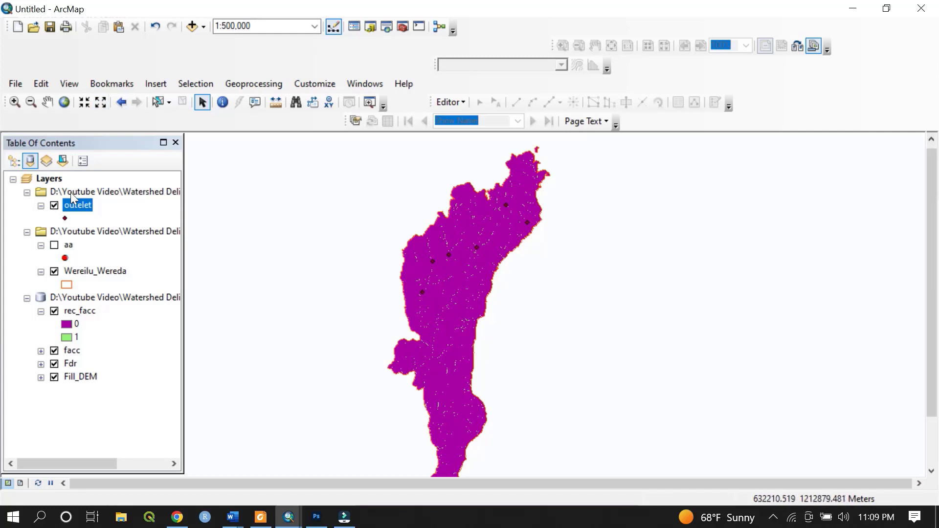
{"action": "left_click", "coordinate": [395, 26]}
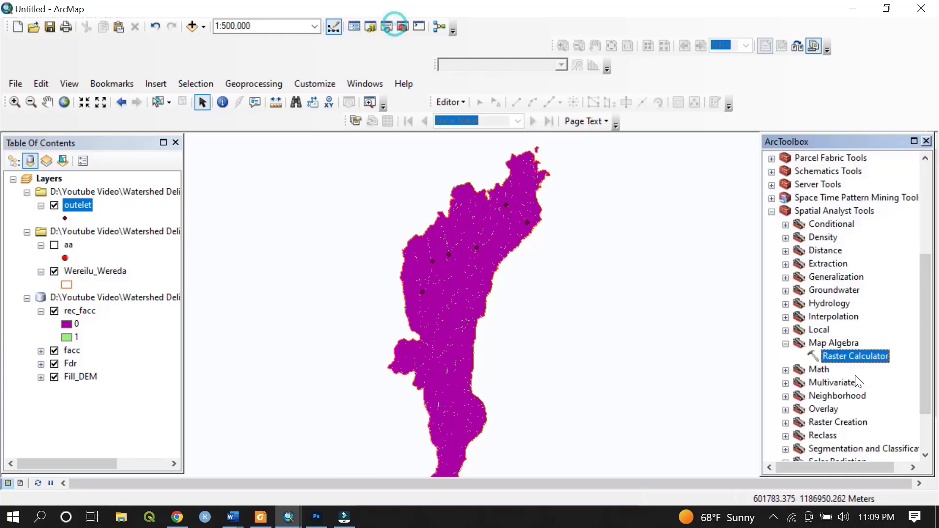
{"action": "left_click", "coordinate": [786, 344]}
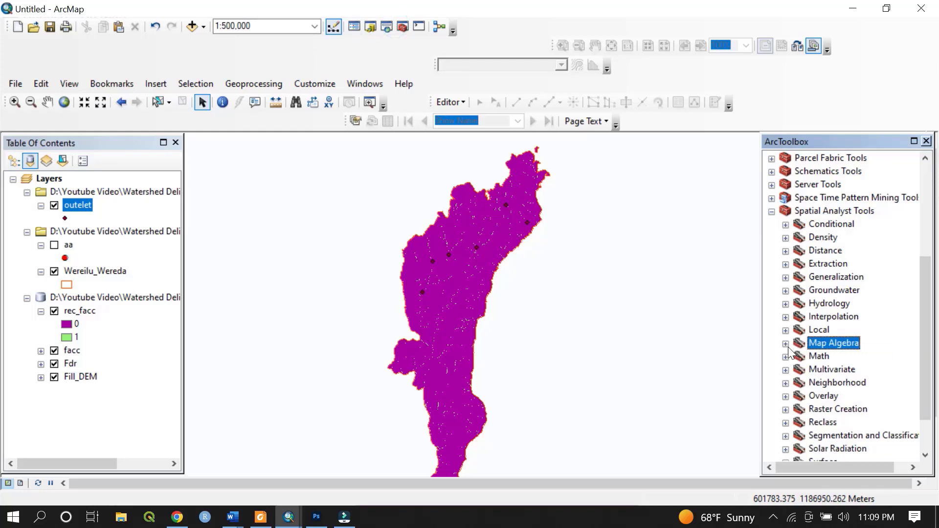
{"action": "left_click", "coordinate": [786, 304]}
{"action": "scroll", "coordinate": [785, 301], "scroll_direction": "down", "scroll_amount": 5}
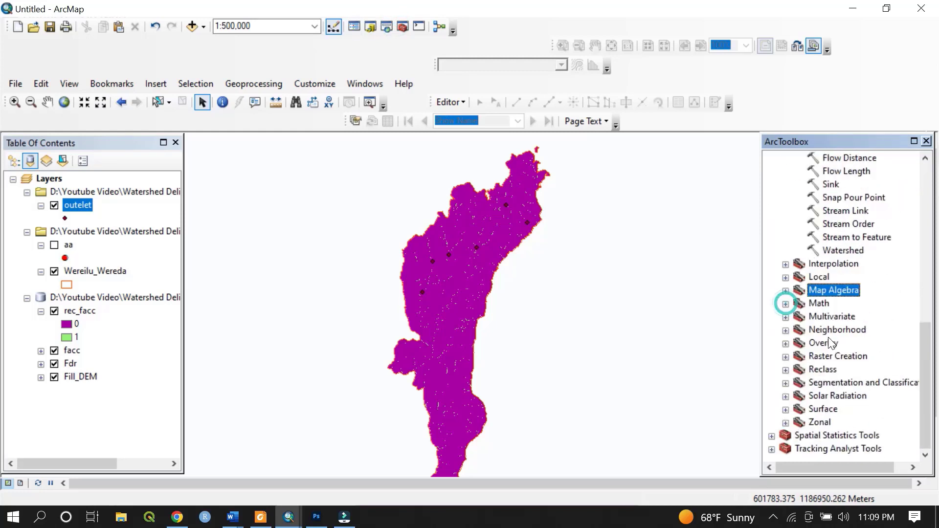
{"action": "double_click", "coordinate": [836, 250]}
Use Fdr as the input flow direction raster and outelet as the pour point data for the Watershed tool
{"action": "left_click", "coordinate": [655, 68]}
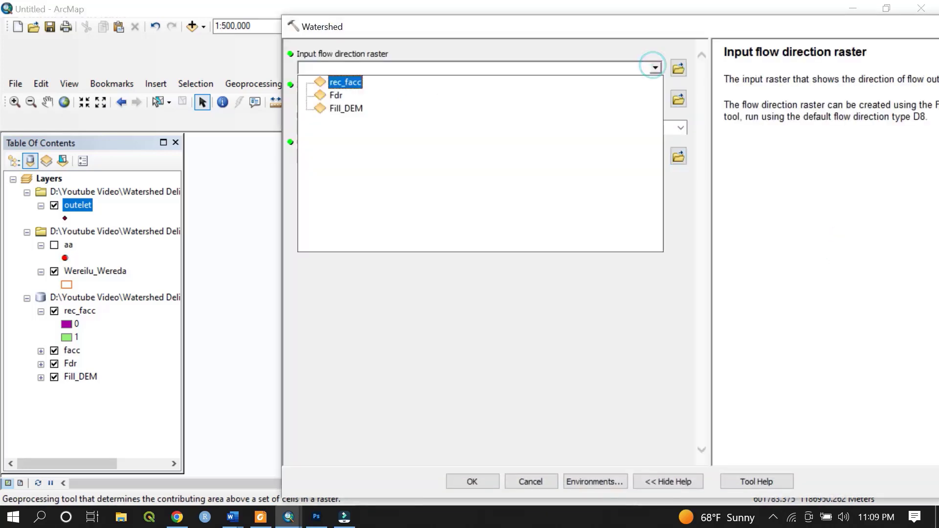
{"action": "left_click", "coordinate": [338, 95]}
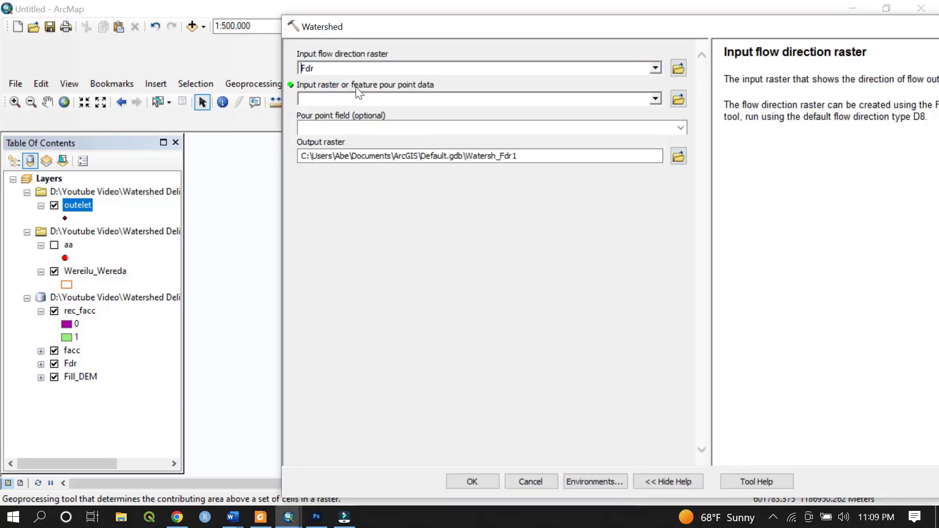
{"action": "left_click", "coordinate": [655, 100]}
{"action": "left_click", "coordinate": [341, 115]}
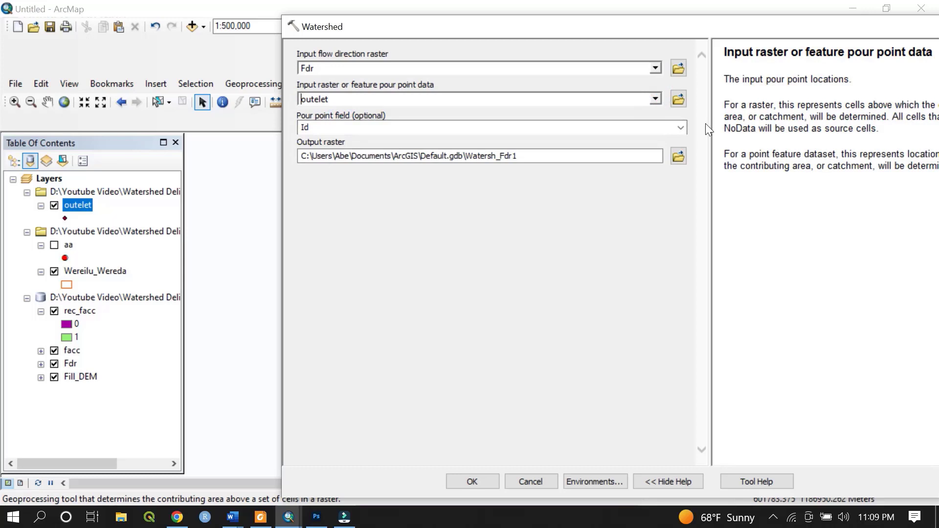
Save the output raster as watershed in Watershed.gdb and run the Watershed tool
{"action": "left_click", "coordinate": [678, 156]}
{"action": "type", "text": "watershed"}
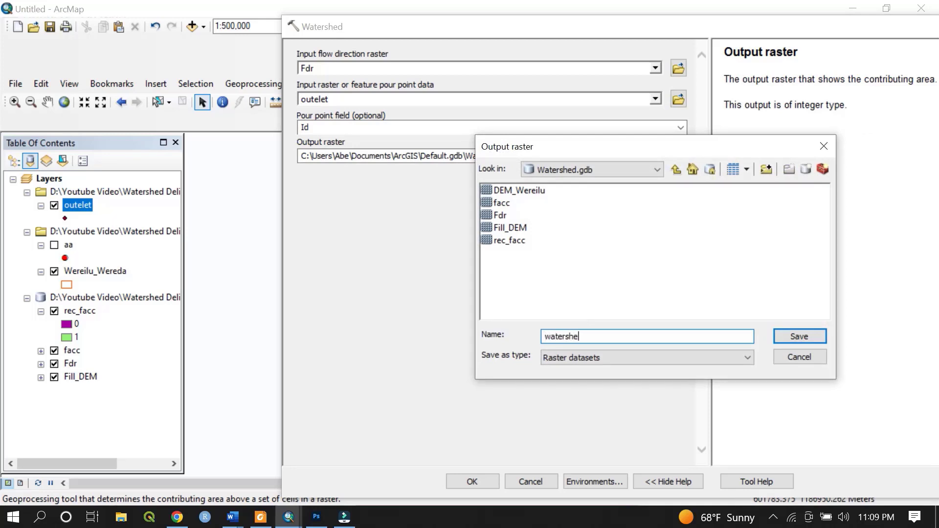
{"action": "left_click", "coordinate": [802, 335]}
{"action": "left_click", "coordinate": [472, 481]}
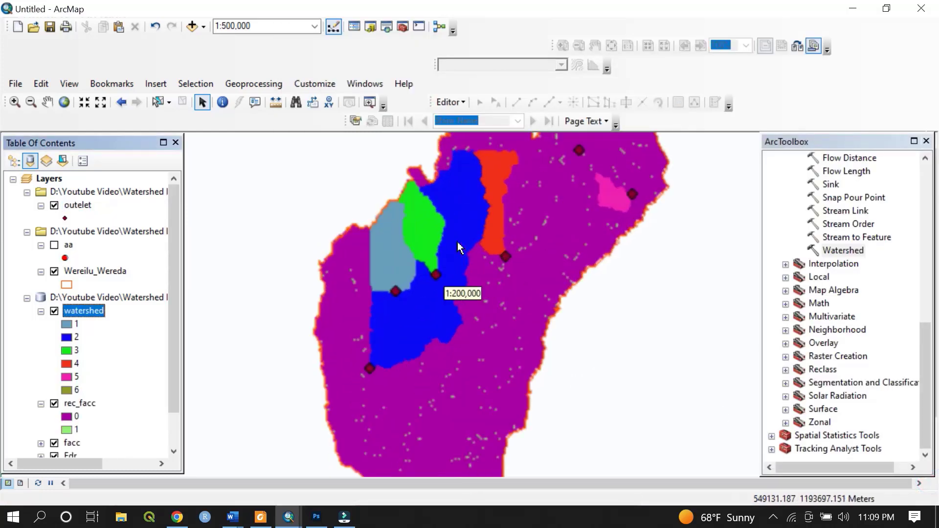
{"action": "scroll", "coordinate": [453, 254], "scroll_direction": "up", "scroll_amount": 2}
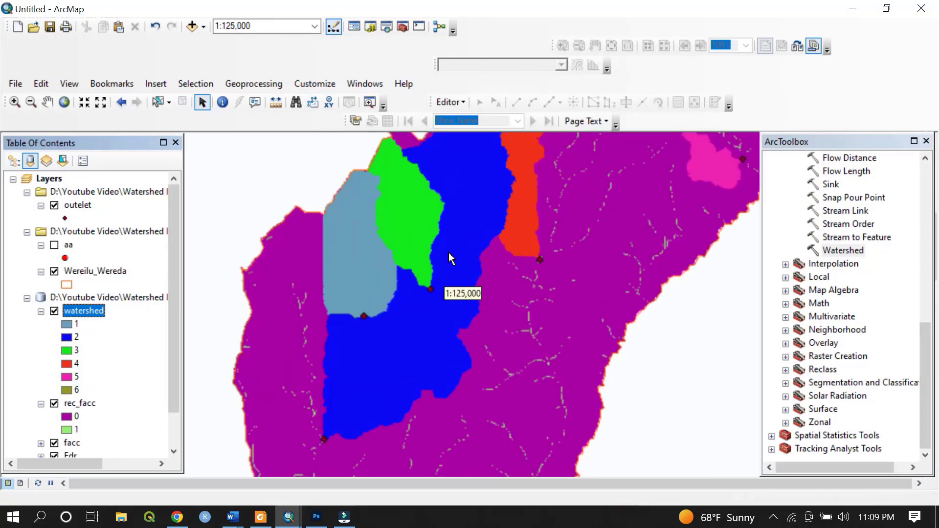
{"action": "left_click_drag", "start_coordinate": [926, 413], "coordinate": [927, 390]}
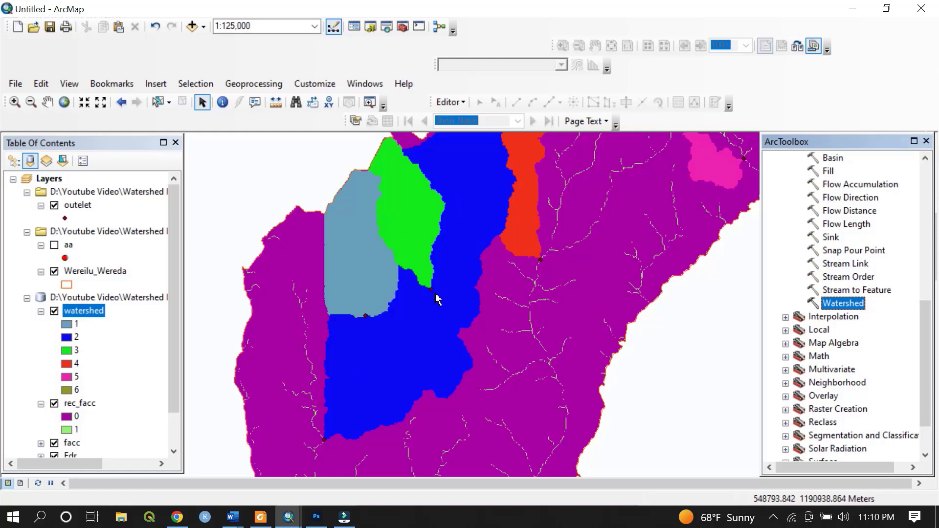
{"action": "scroll", "coordinate": [435, 316], "scroll_direction": "down", "scroll_amount": 1}
{"action": "scroll", "coordinate": [436, 316], "scroll_direction": "down", "scroll_amount": 1}
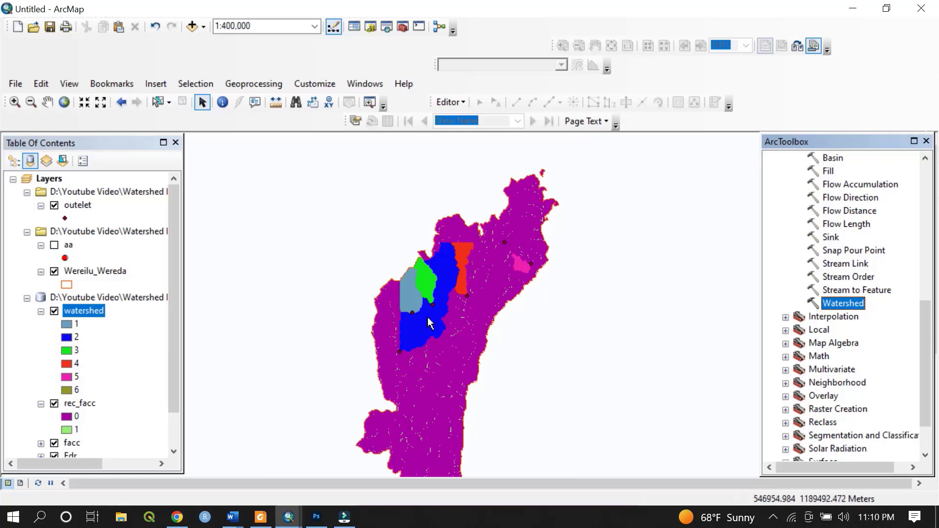
Open the Raster to Polygon tool from the From Raster toolset of Conversion Tools
{"action": "scroll", "coordinate": [831, 244], "scroll_direction": "up", "scroll_amount": 9}
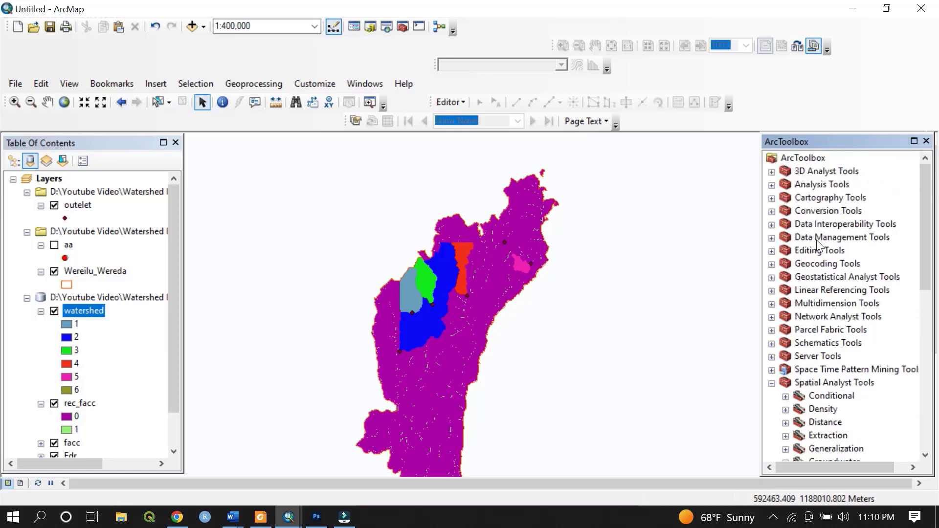
{"action": "left_click", "coordinate": [771, 211]}
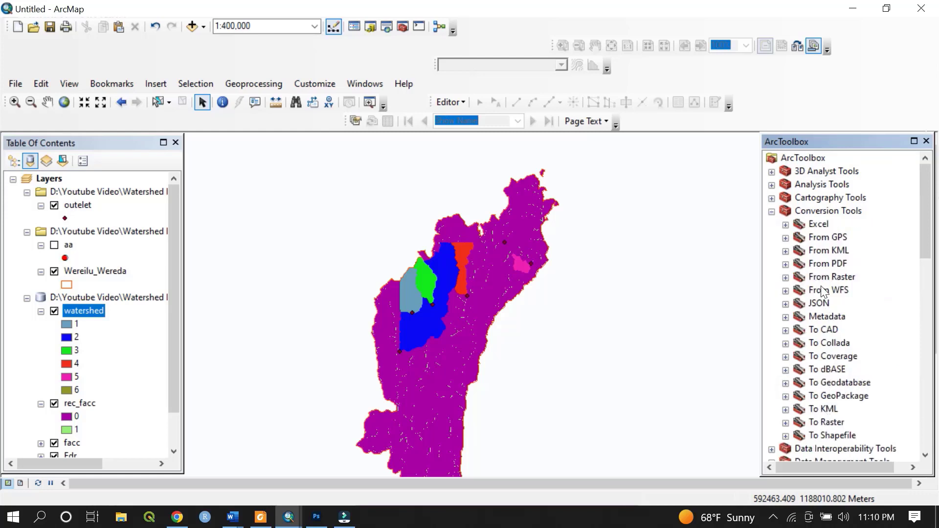
{"action": "scroll", "coordinate": [817, 273], "scroll_direction": "down", "scroll_amount": 1}
{"action": "double_click", "coordinate": [798, 240]}
{"action": "double_click", "coordinate": [853, 290]}
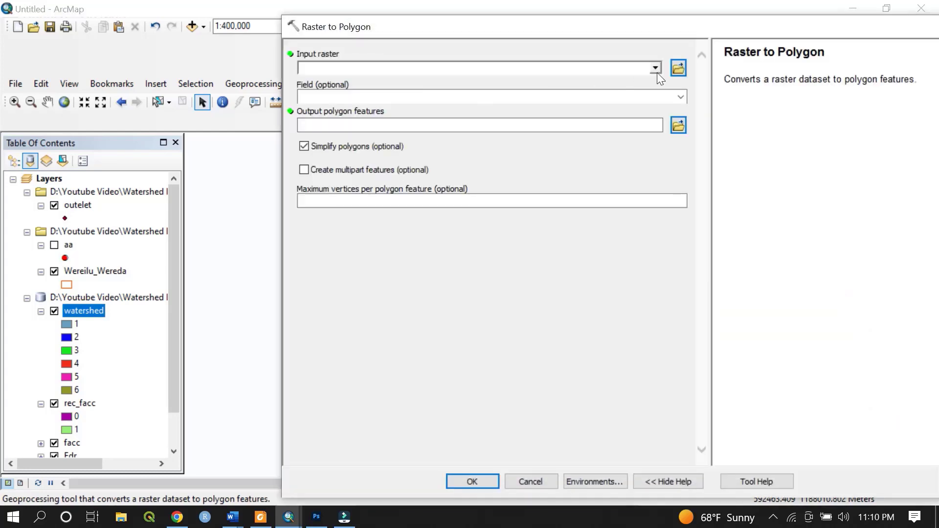
Convert the watershed raster to polygons with output features saved as vector_watershed in Watershed.gdb
{"action": "left_click", "coordinate": [654, 67]}
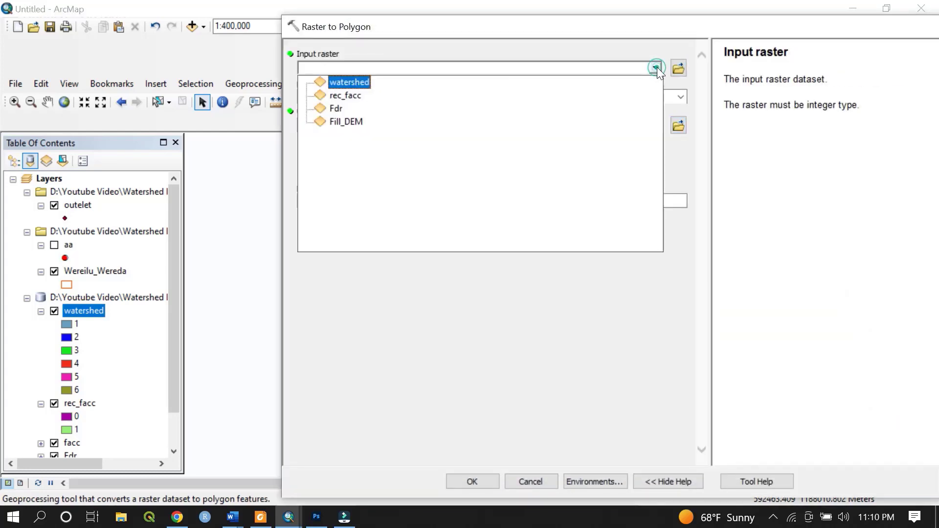
{"action": "left_click", "coordinate": [363, 78]}
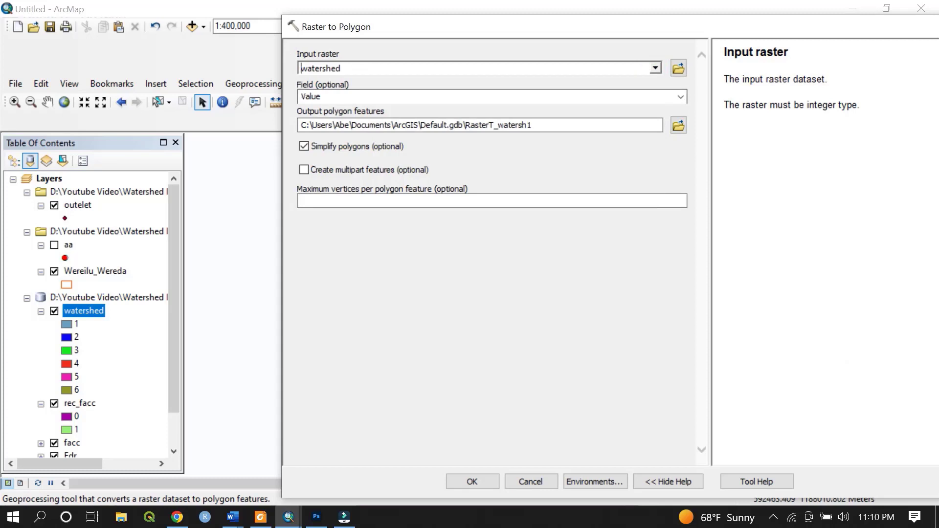
{"action": "left_click", "coordinate": [678, 125]}
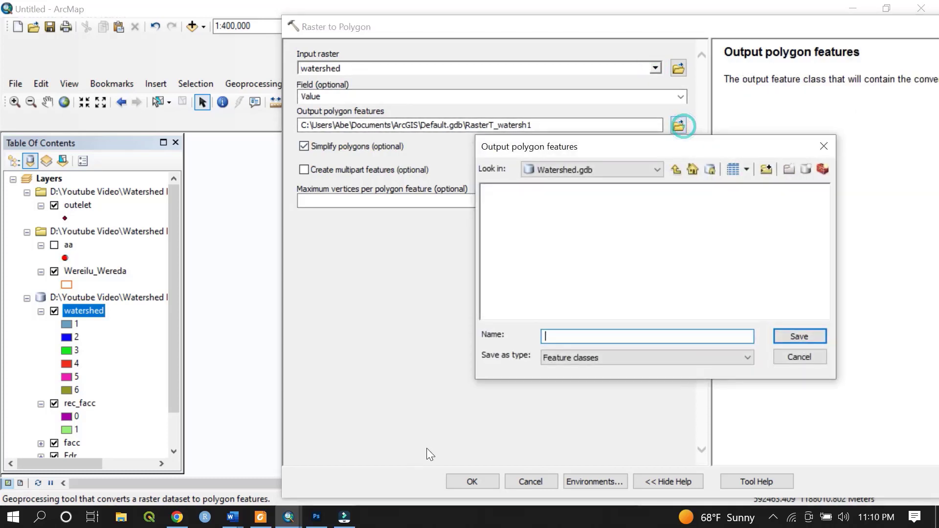
{"action": "type", "text": "vector_watershed"}
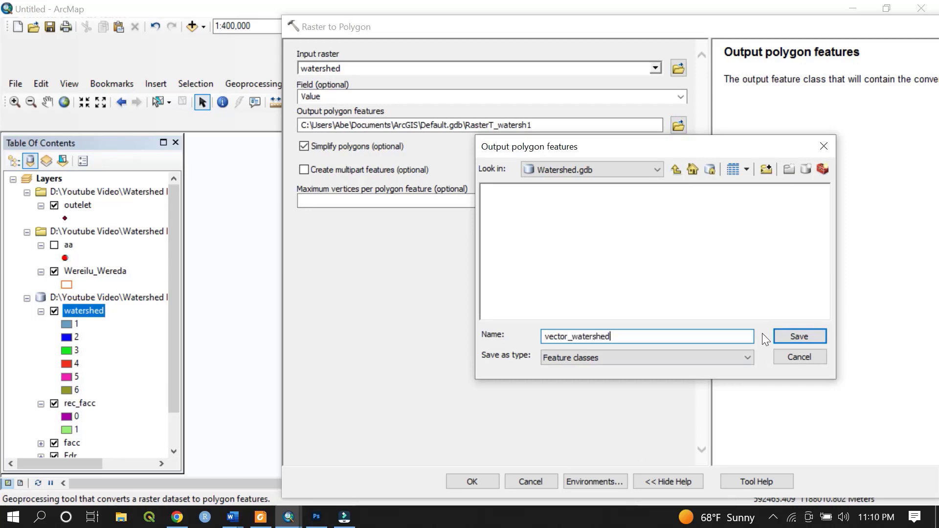
{"action": "left_click", "coordinate": [798, 336]}
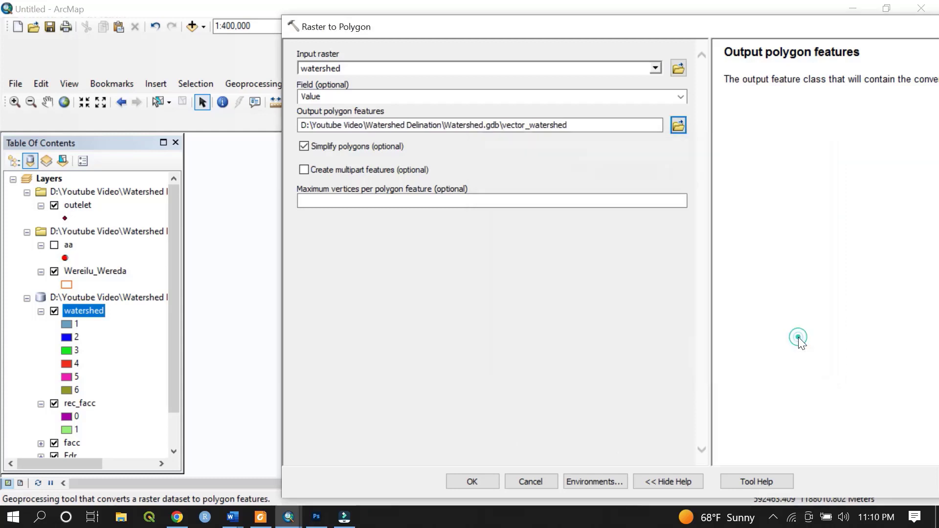
{"action": "left_click", "coordinate": [469, 481]}
{"action": "left_click", "coordinate": [932, 483]}
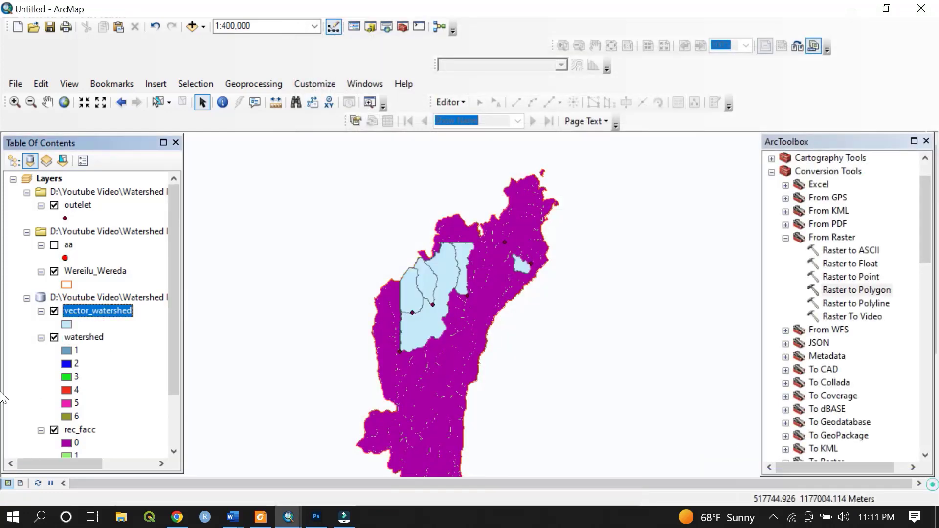
Collapse the watershed and rec_facc legends and hide the watershed, rec_facc, facc, Fdr, Fill_DEM and Wereilu_Wereda layers
{"action": "left_click", "coordinate": [41, 337]}
{"action": "left_click", "coordinate": [41, 351]}
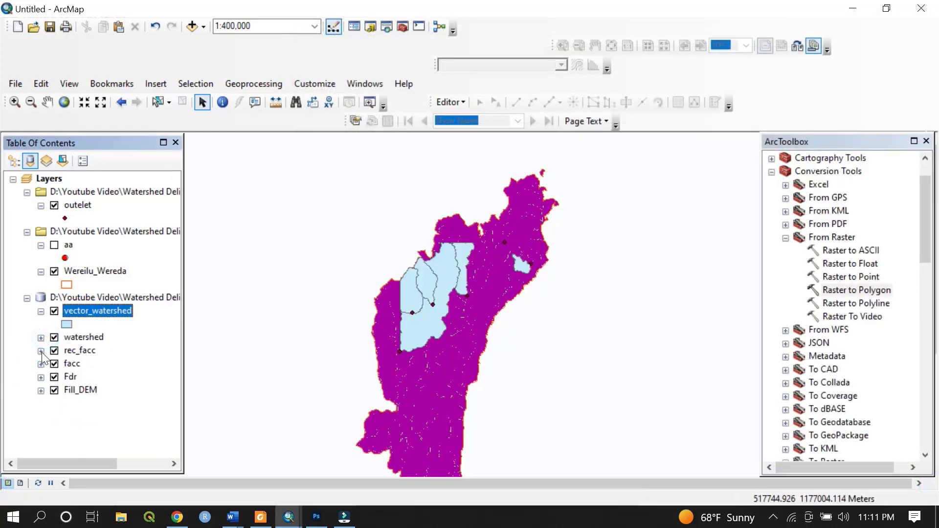
{"action": "left_click", "coordinate": [54, 337]}
{"action": "left_click", "coordinate": [54, 350]}
{"action": "left_click", "coordinate": [54, 363]}
{"action": "left_click", "coordinate": [55, 377]}
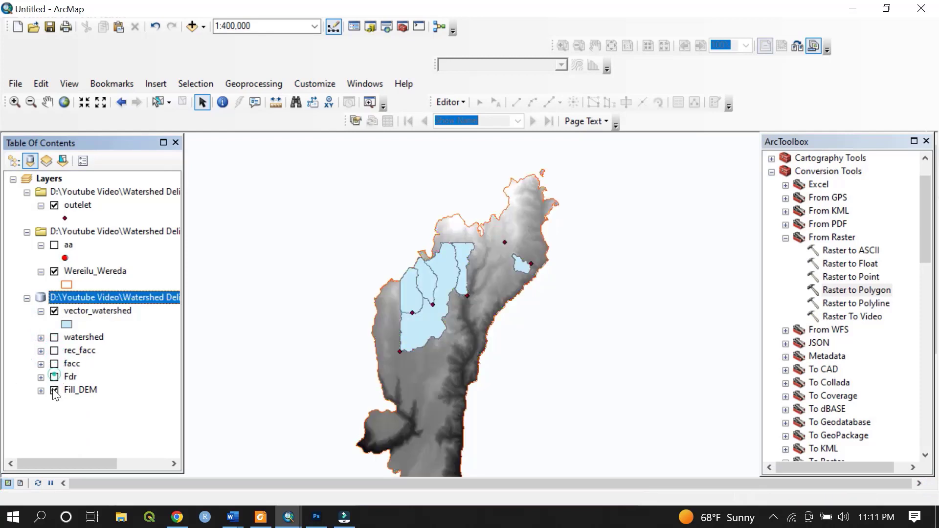
{"action": "left_click", "coordinate": [54, 390]}
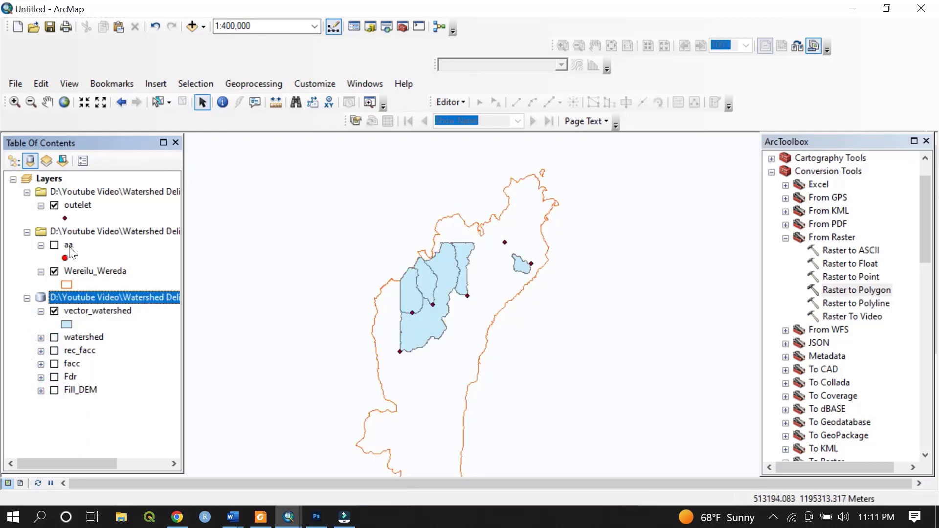
{"action": "left_click", "coordinate": [54, 271]}
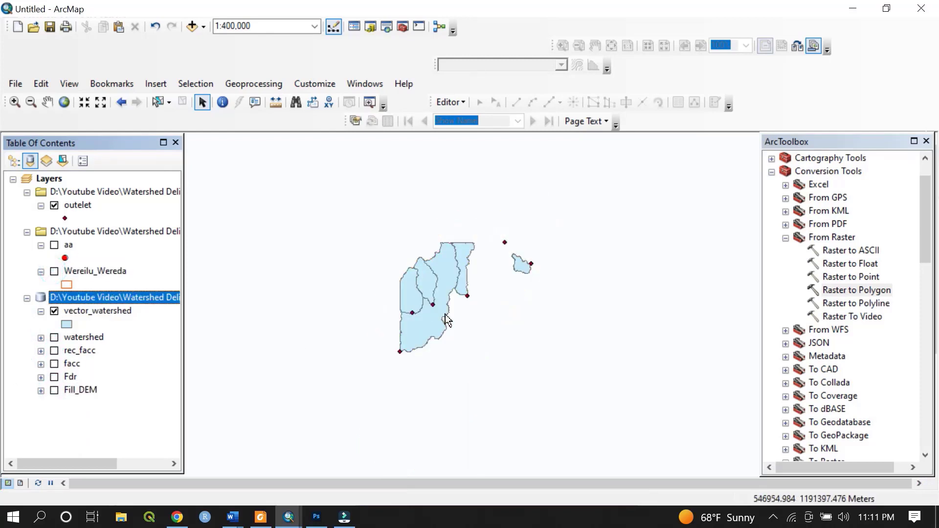
{"action": "scroll", "coordinate": [417, 295], "scroll_direction": "down", "scroll_amount": 3}
{"action": "scroll", "coordinate": [418, 334], "scroll_direction": "up", "scroll_amount": 2}
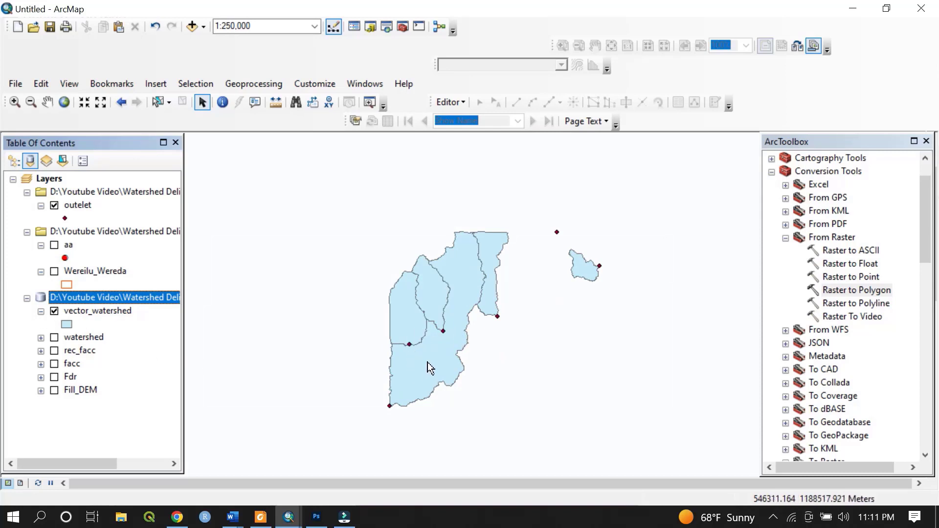
{"action": "left_click", "coordinate": [464, 312]}
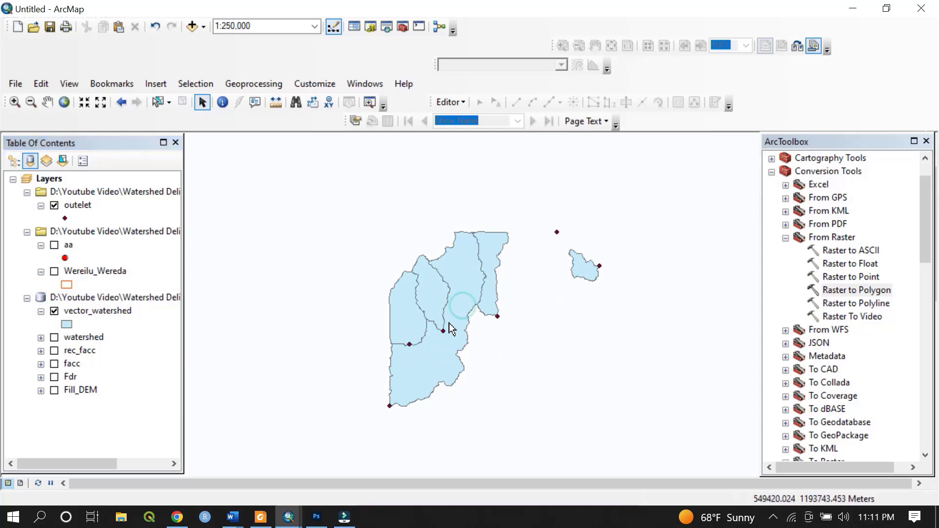